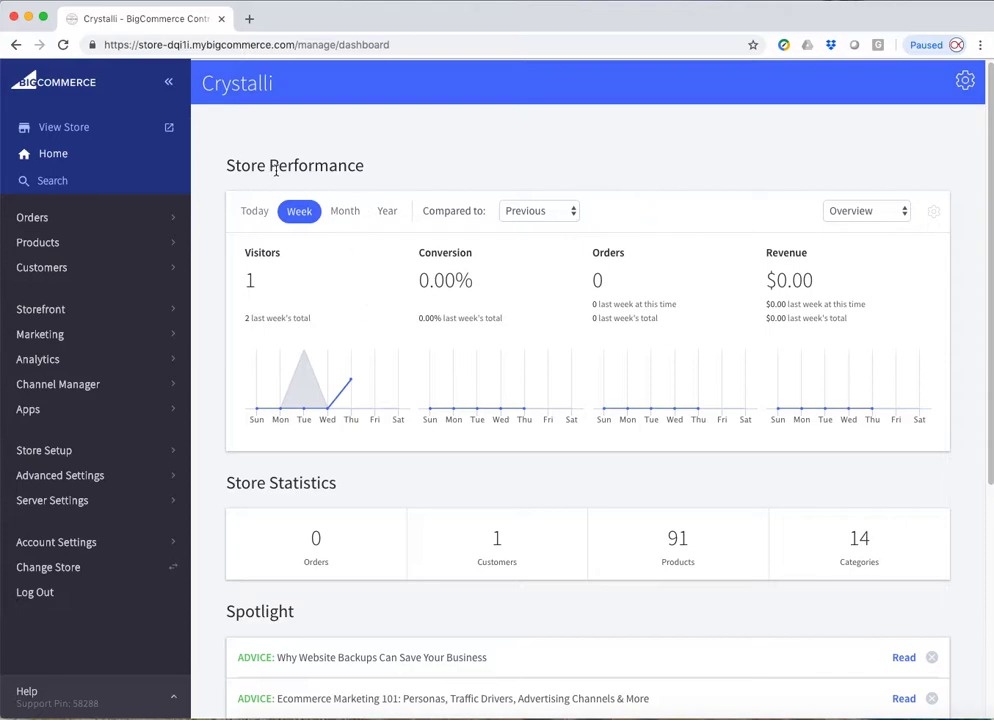
{"action": "scroll", "coordinate": [560, 470], "scroll_direction": "down", "scroll_amount": 2}
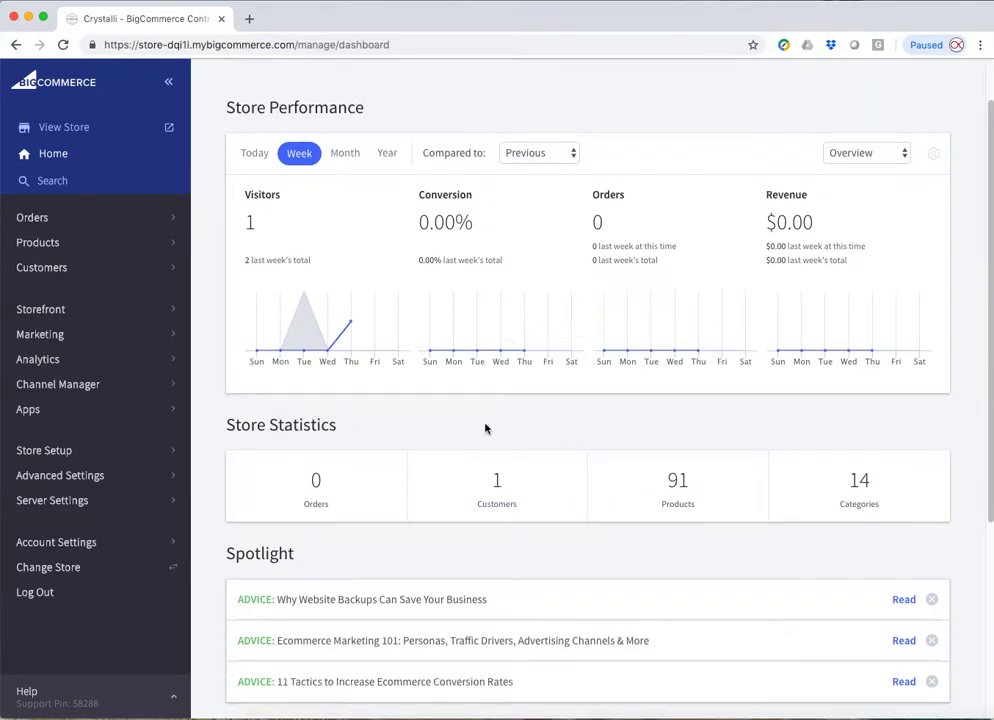
{"action": "scroll", "coordinate": [486, 428], "scroll_direction": "down", "scroll_amount": 4}
{"action": "scroll", "coordinate": [476, 428], "scroll_direction": "down", "scroll_amount": 3}
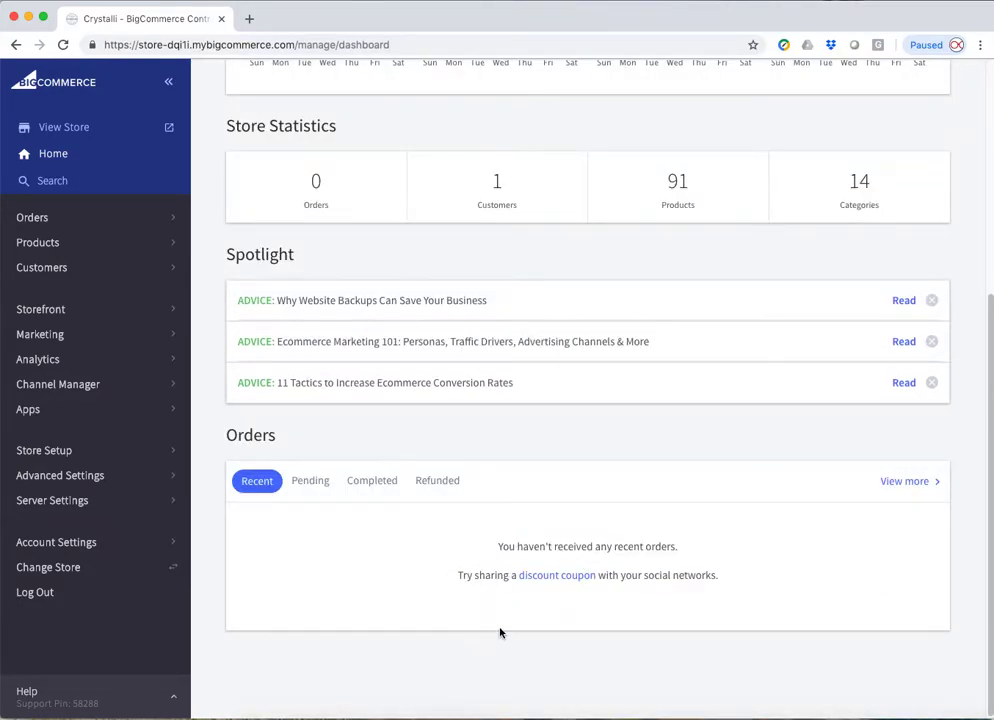
{"action": "scroll", "coordinate": [500, 630], "scroll_direction": "up", "scroll_amount": 7}
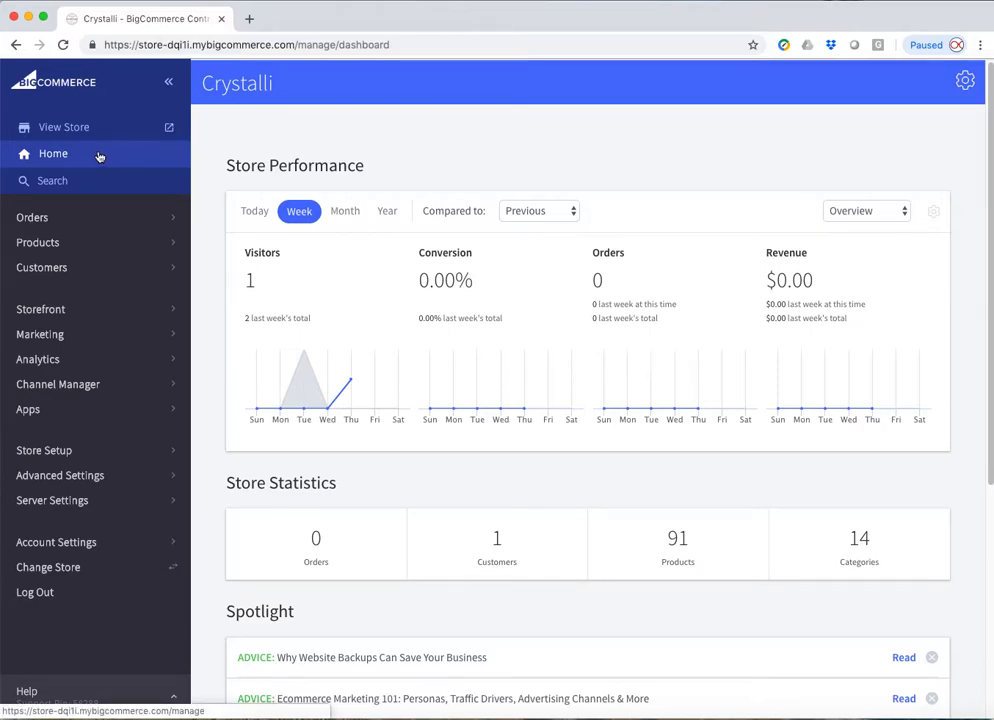
Open the store's product list and show 100 products per page.
{"action": "left_click", "coordinate": [40, 245]}
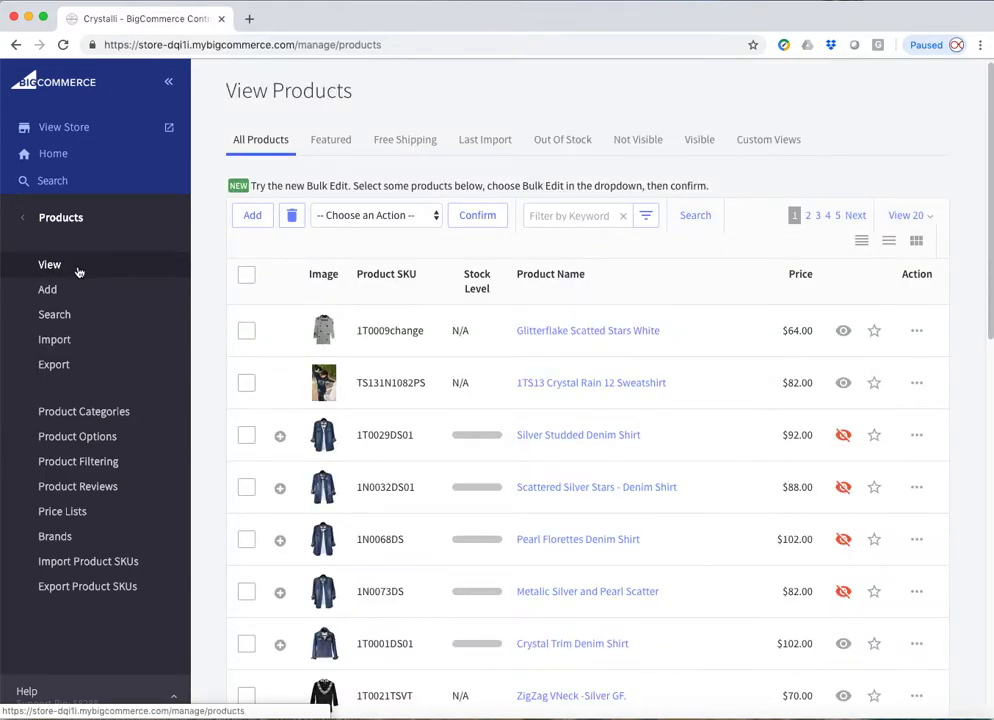
{"action": "left_click_drag", "start_coordinate": [985, 78], "coordinate": [979, 35]}
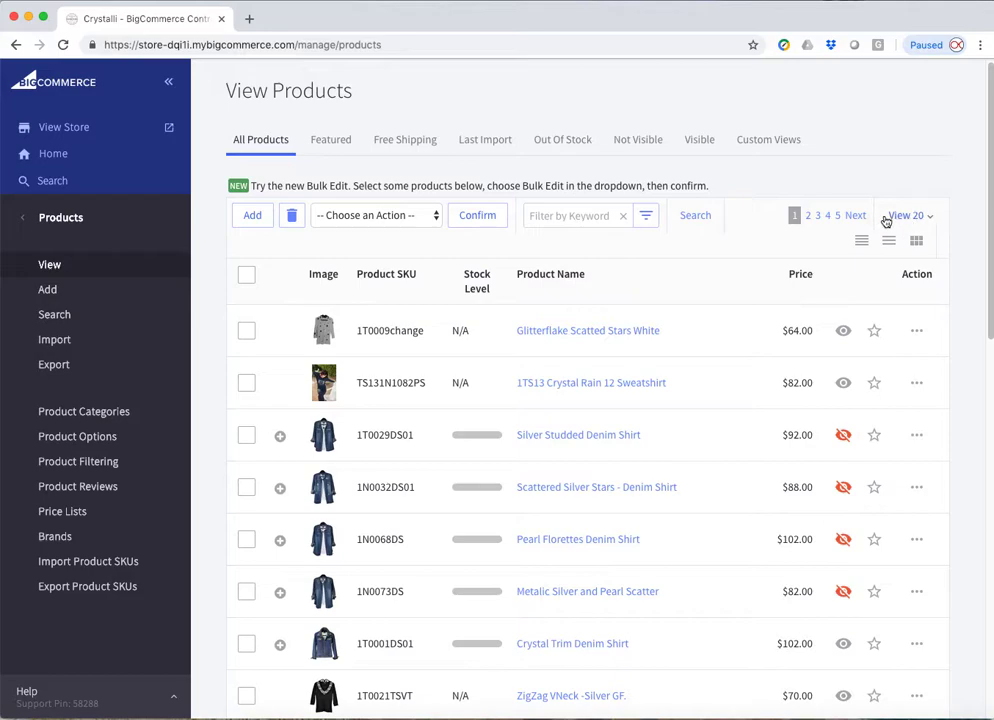
{"action": "left_click", "coordinate": [910, 216]}
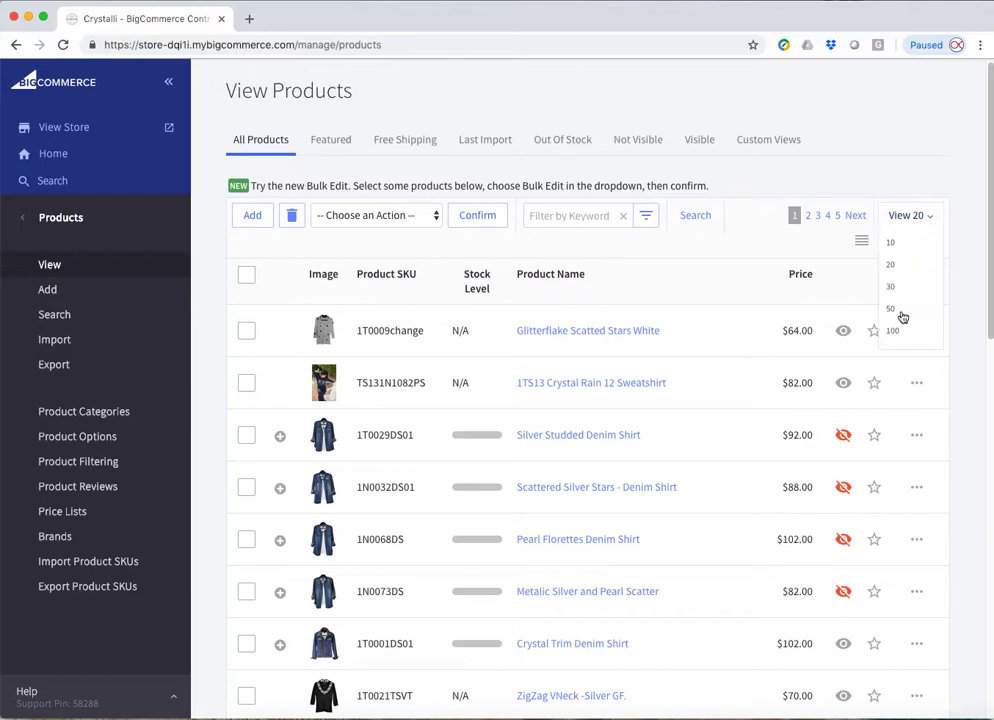
{"action": "left_click", "coordinate": [899, 329]}
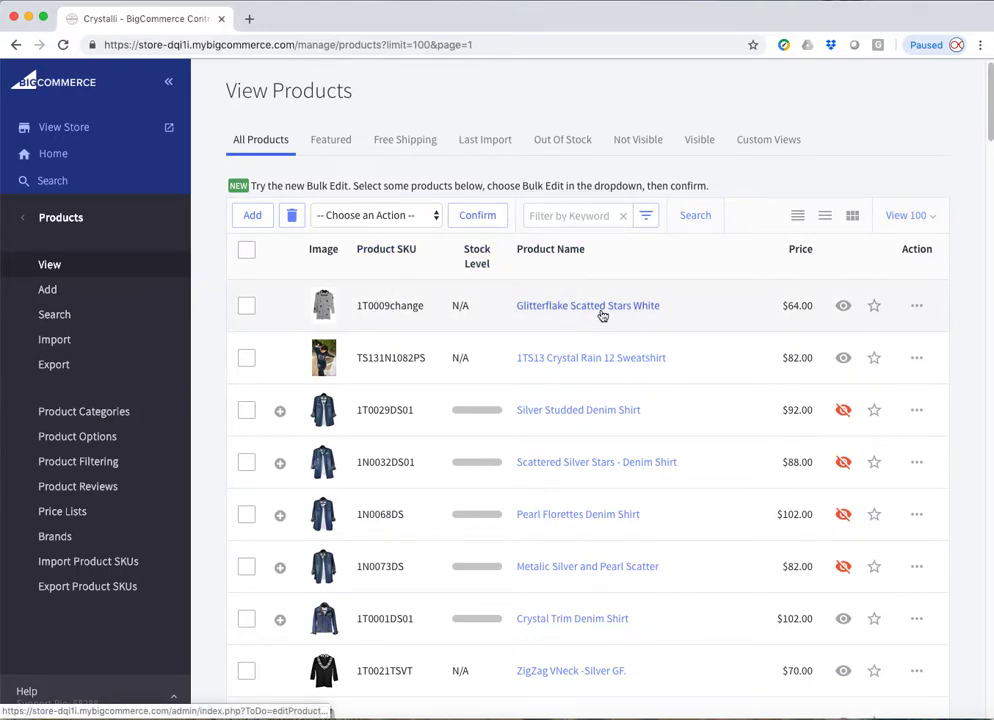
{"action": "left_click", "coordinate": [844, 309]}
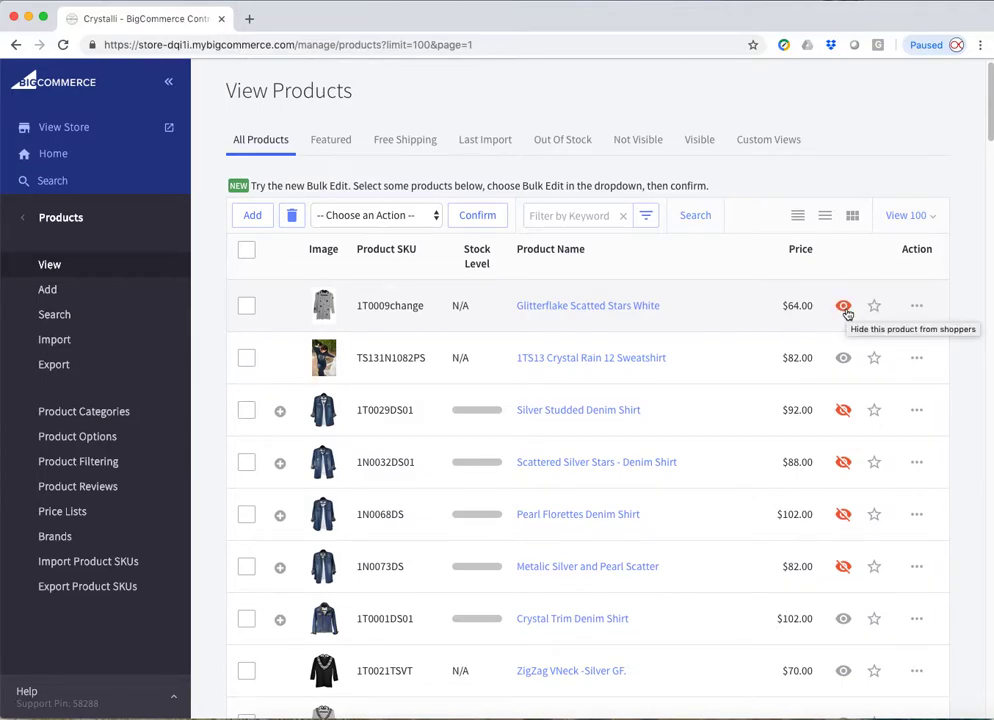
{"action": "left_click", "coordinate": [917, 310]}
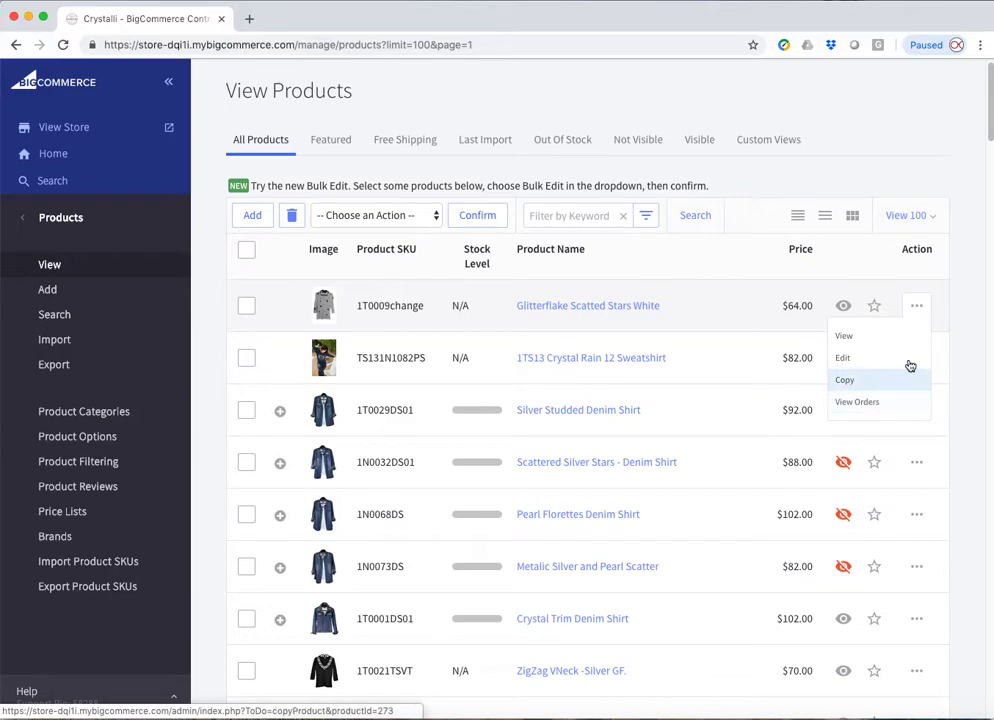
{"action": "left_click", "coordinate": [957, 310]}
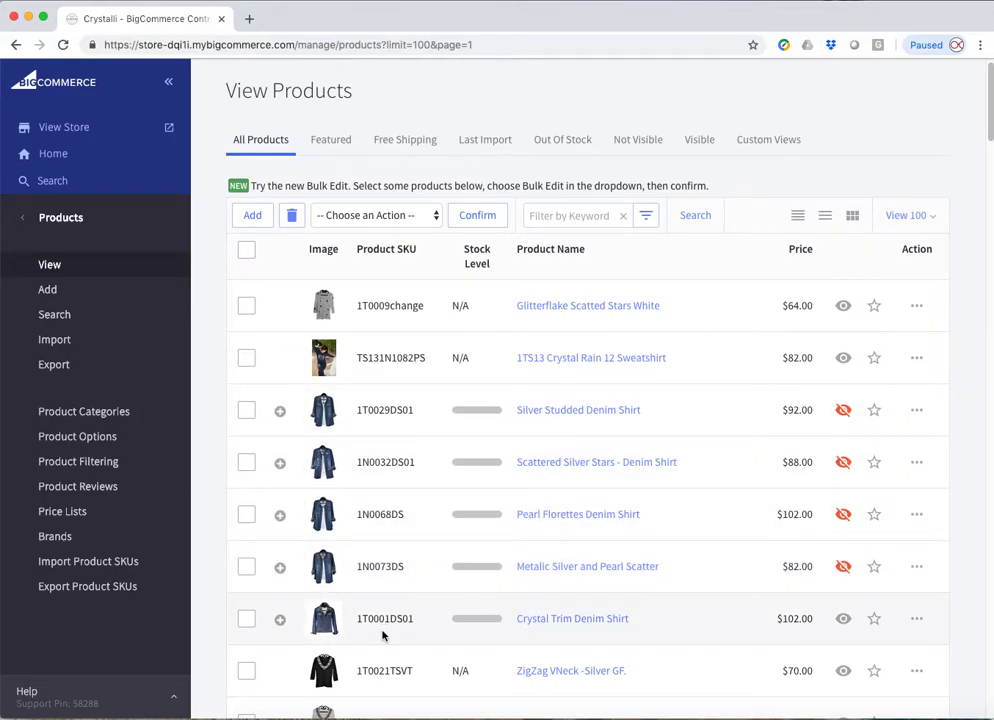
Start a copy of the Scattered Lips product and name it New Hearts Tank.
{"action": "scroll", "coordinate": [978, 613], "scroll_direction": "down", "scroll_amount": 1}
{"action": "scroll", "coordinate": [975, 613], "scroll_direction": "down", "scroll_amount": 10}
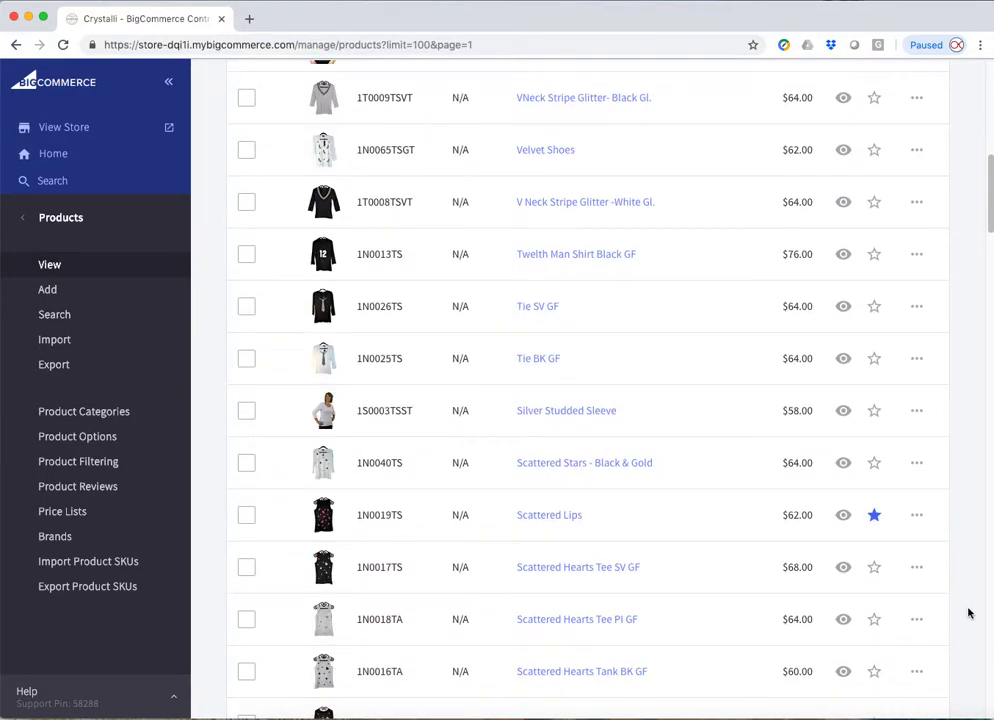
{"action": "scroll", "coordinate": [969, 612], "scroll_direction": "down", "scroll_amount": 1}
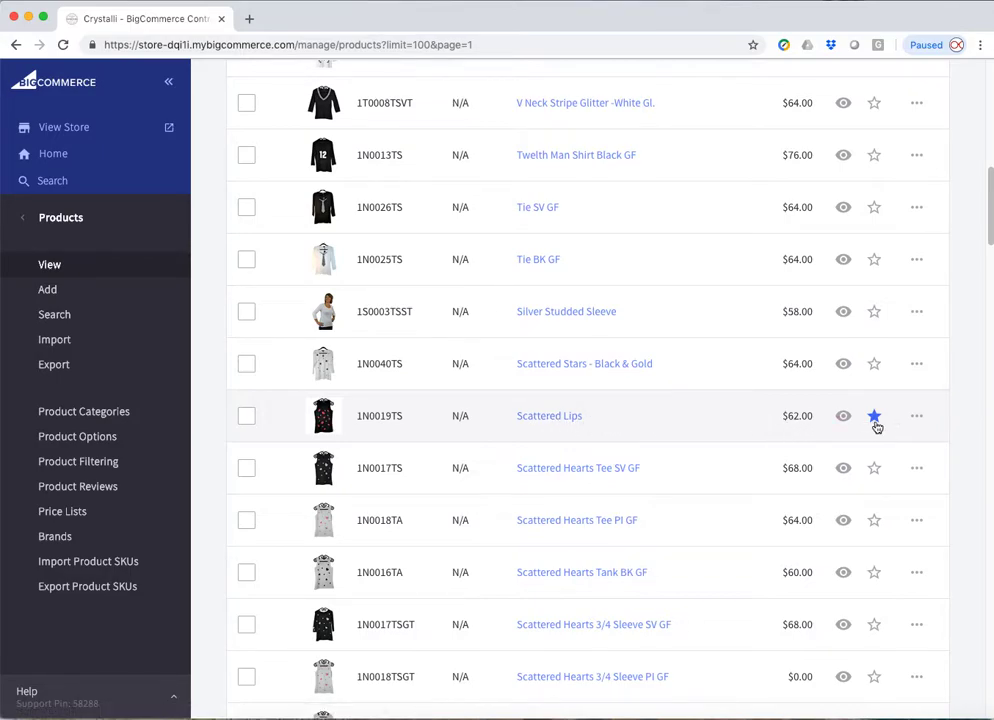
{"action": "left_click", "coordinate": [917, 418]}
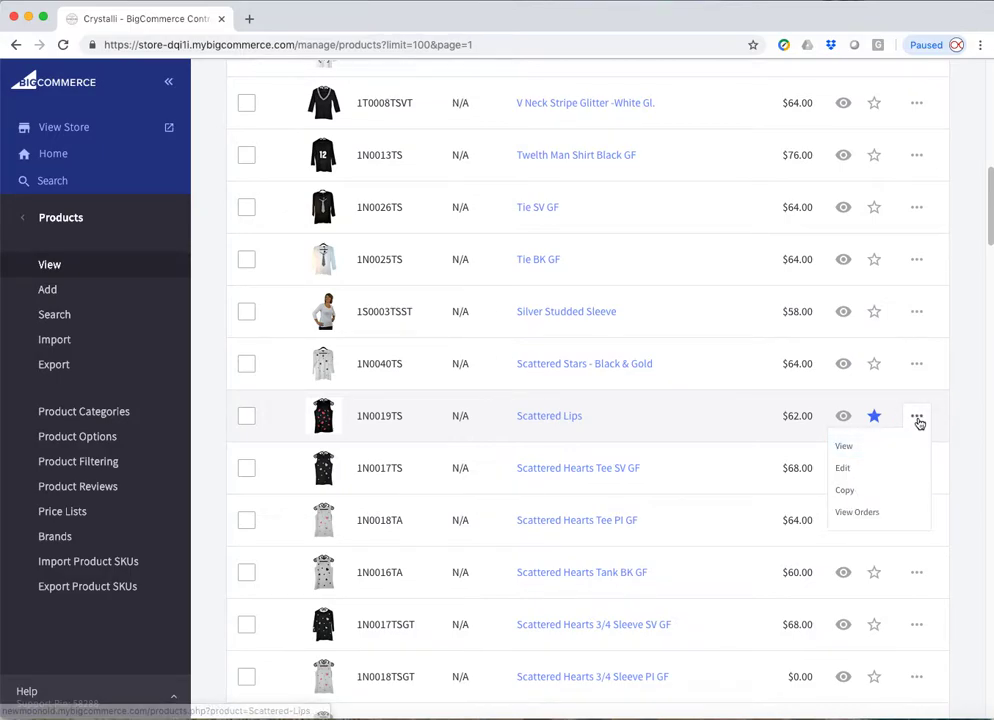
{"action": "left_click", "coordinate": [846, 491]}
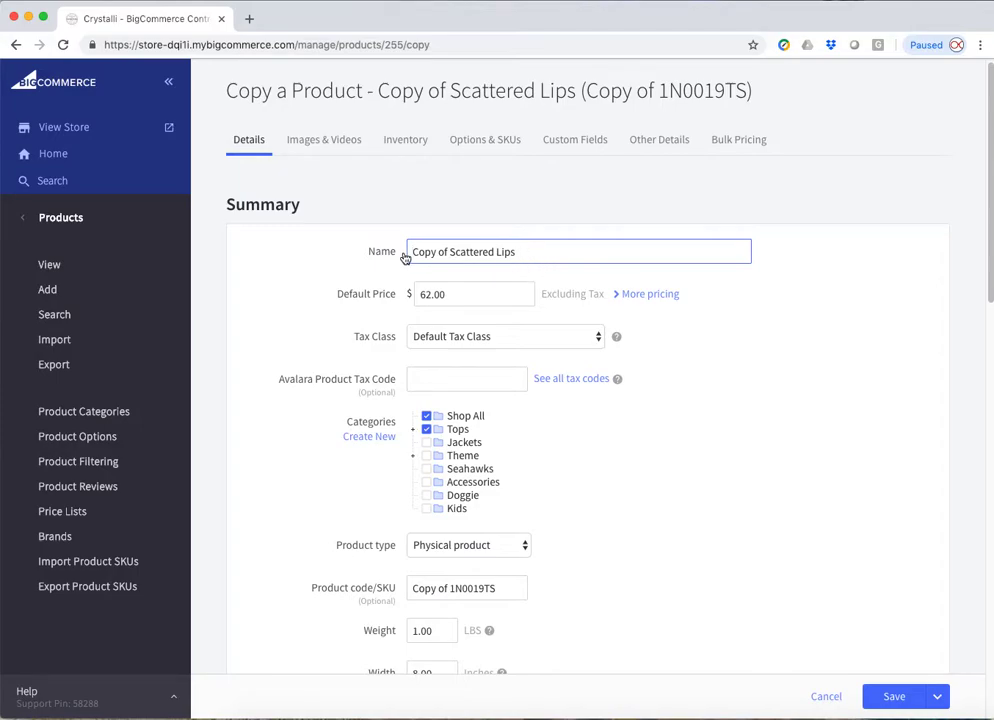
{"action": "triple_click", "coordinate": [578, 262]}
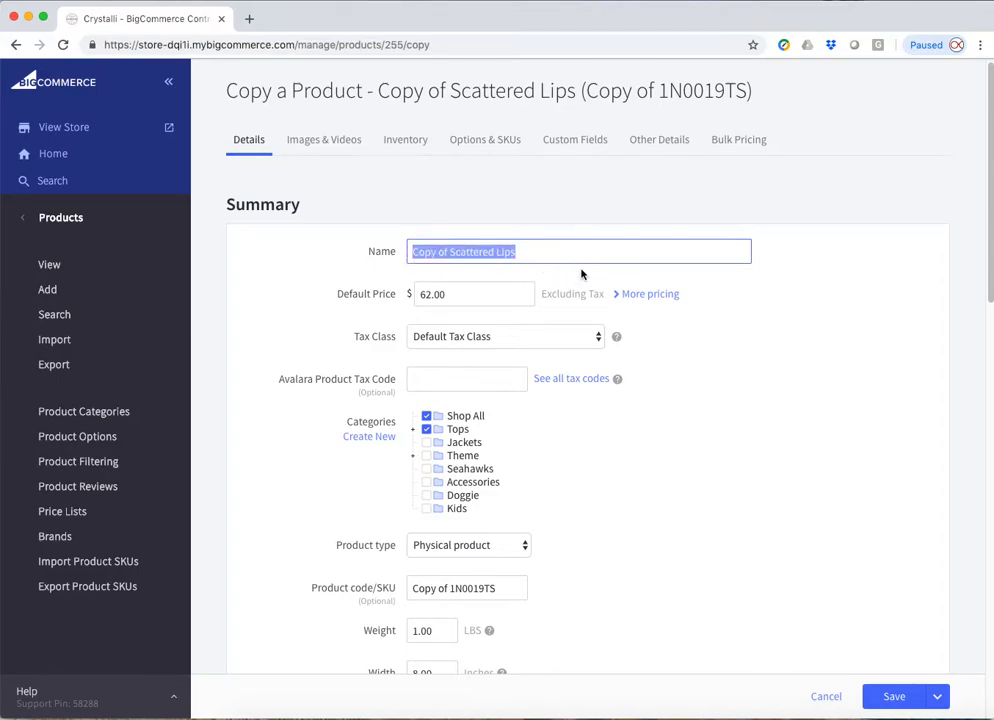
{"action": "type", "text": "NEw"}
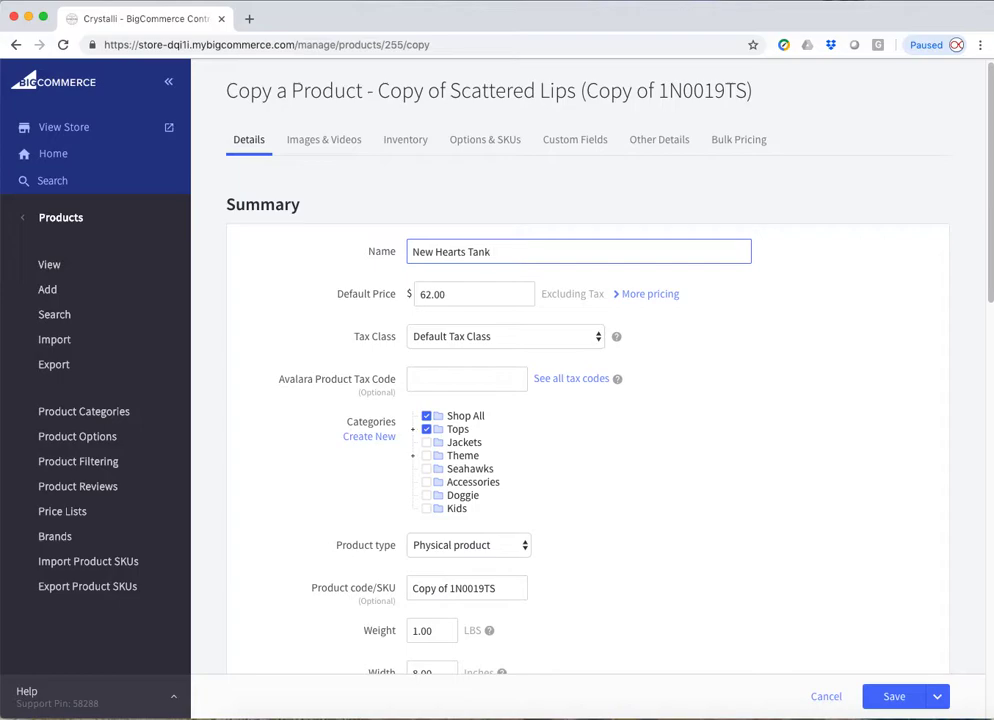
Set the copied product's cost to 30.00 and its default price to 61.00.
{"action": "left_click", "coordinate": [492, 292]}
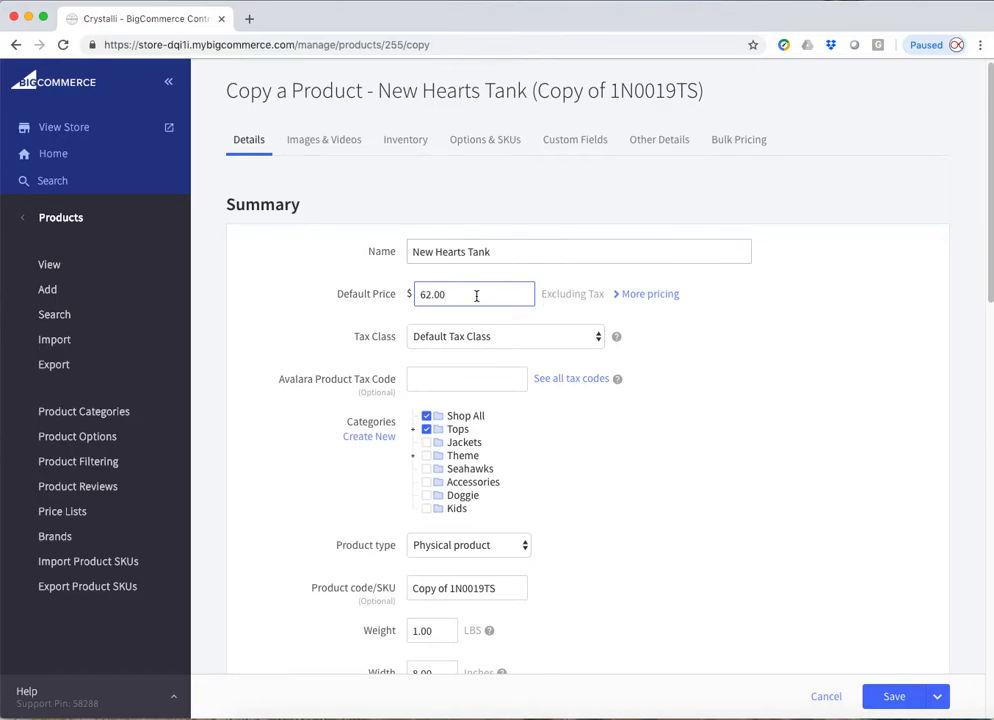
{"action": "left_click", "coordinate": [659, 293]}
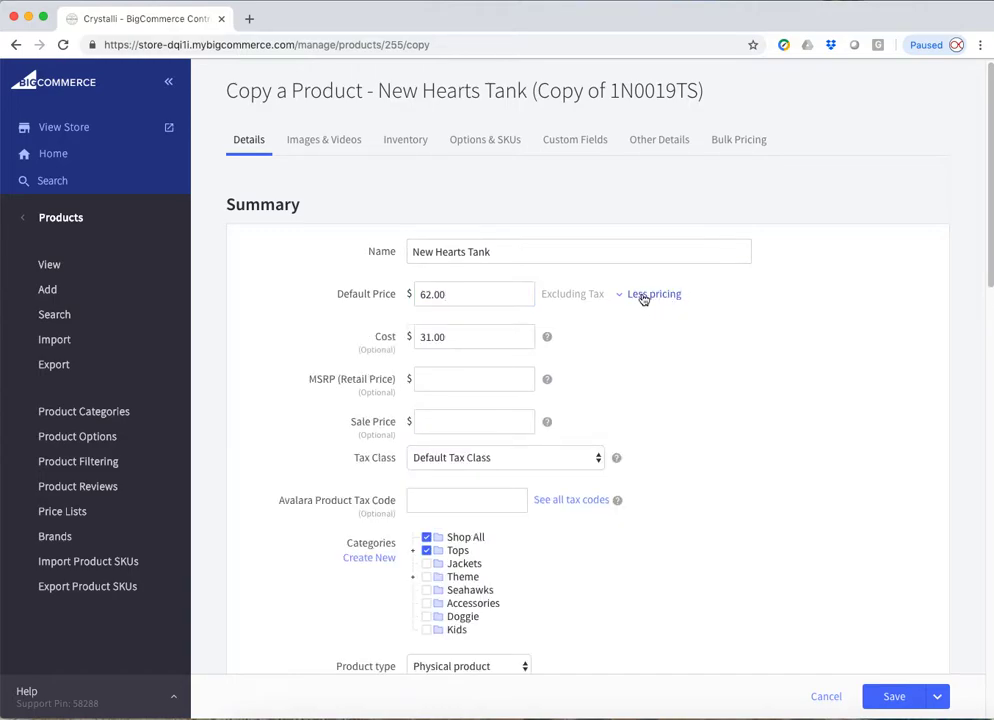
{"action": "left_click", "coordinate": [431, 337]}
{"action": "type", "text": "0"}
{"action": "left_click", "coordinate": [432, 294]}
{"action": "key", "text": "BackSpace"}
{"action": "type", "text": "1"}
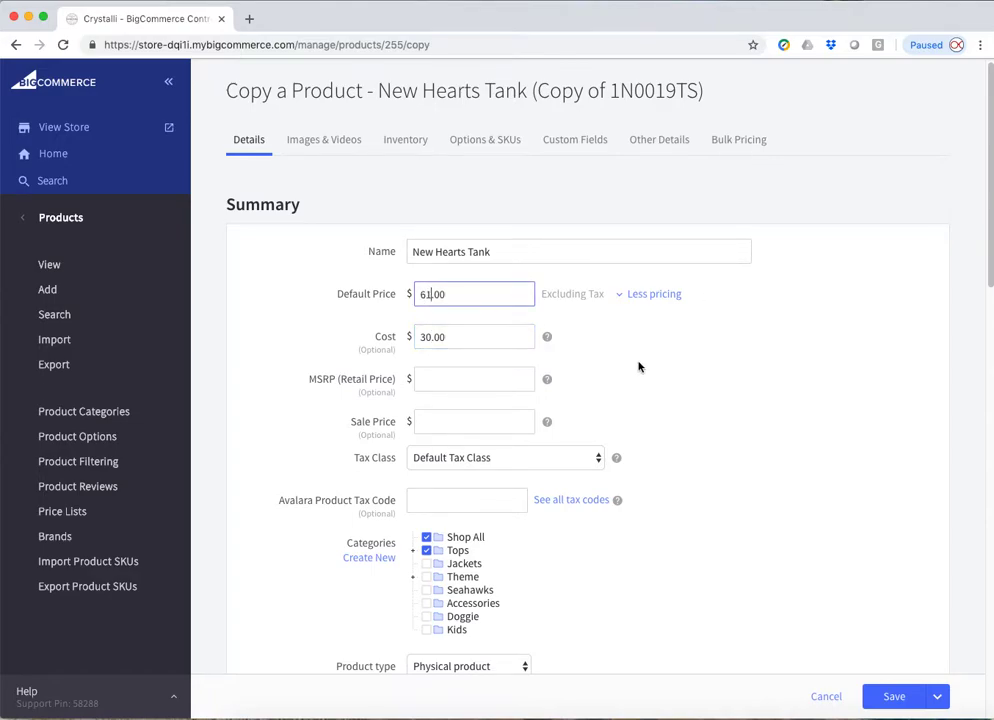
{"action": "left_click", "coordinate": [652, 296]}
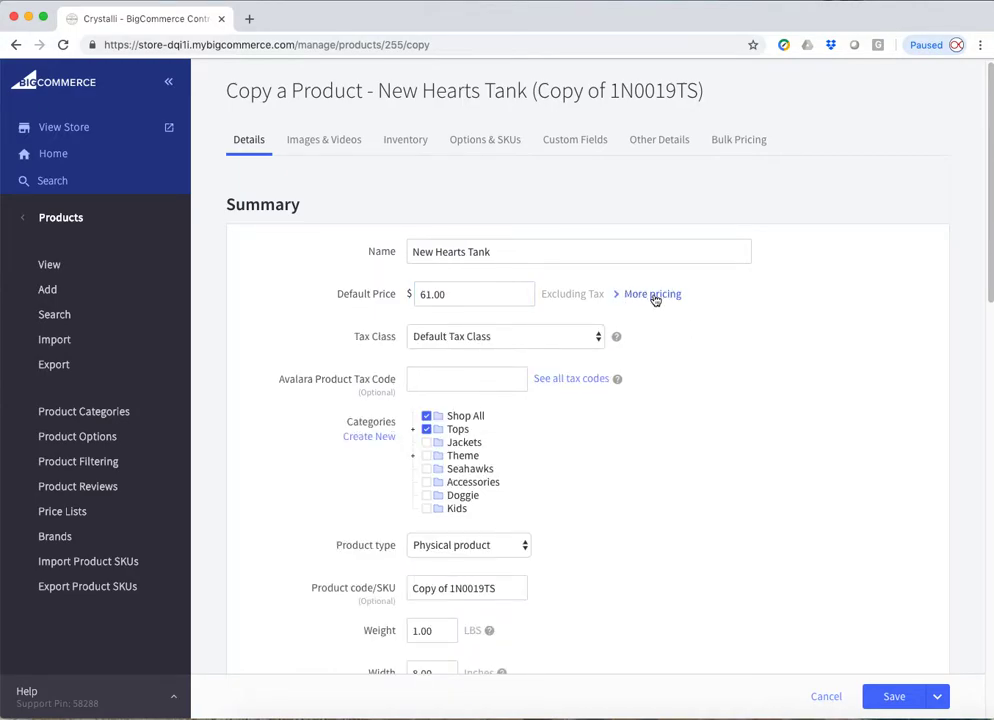
{"action": "left_click", "coordinate": [643, 297]}
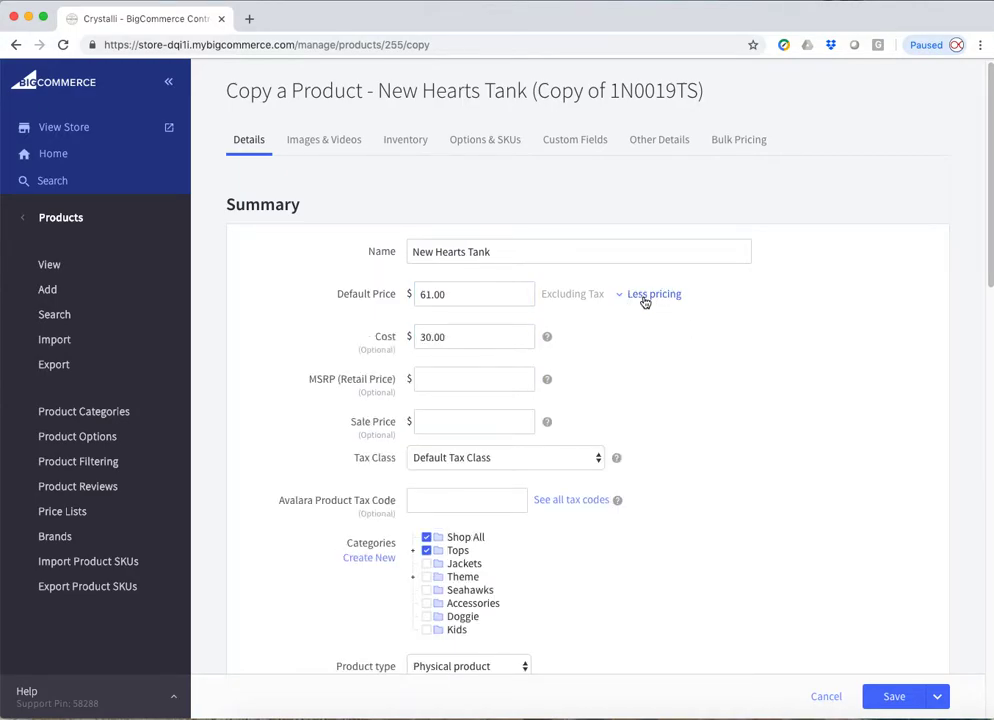
{"action": "left_click", "coordinate": [647, 300]}
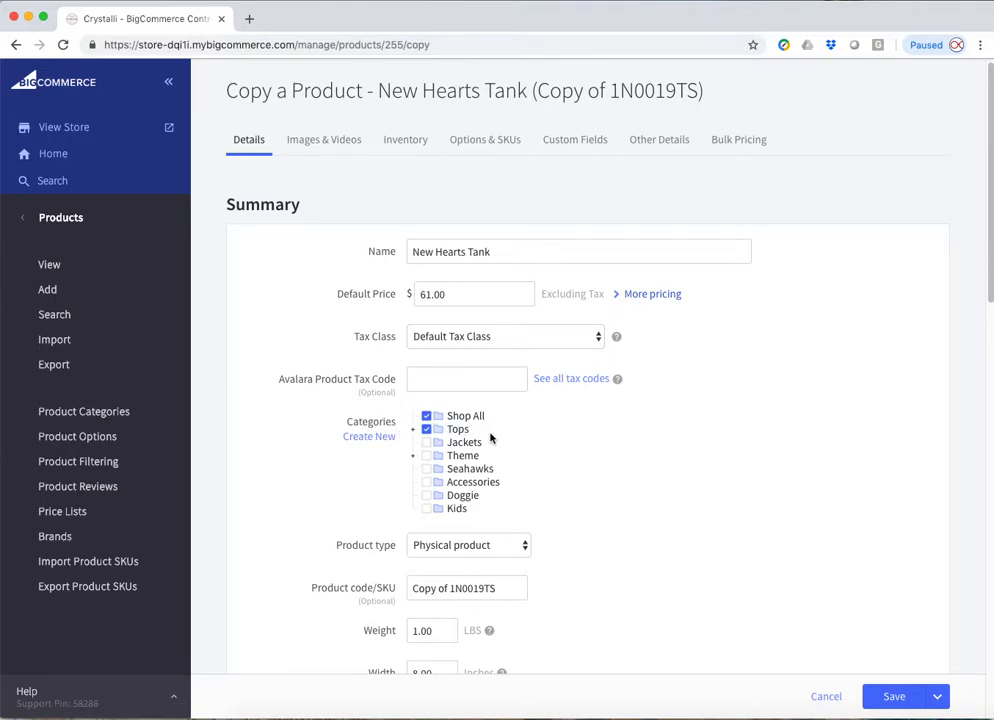
{"action": "left_click", "coordinate": [414, 430]}
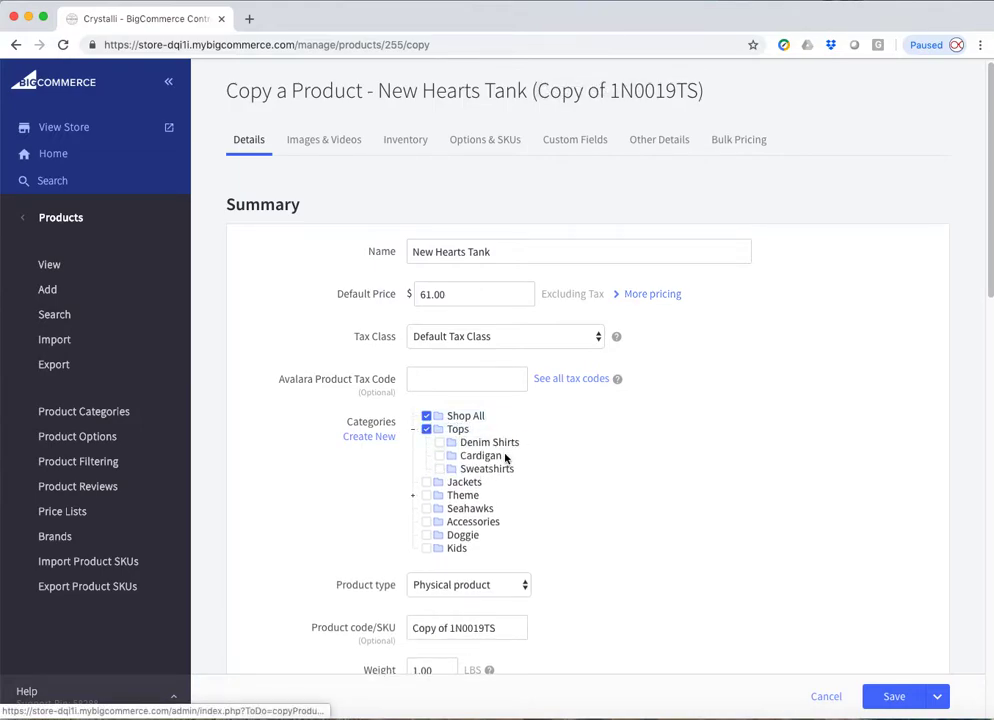
{"action": "left_click", "coordinate": [440, 456]}
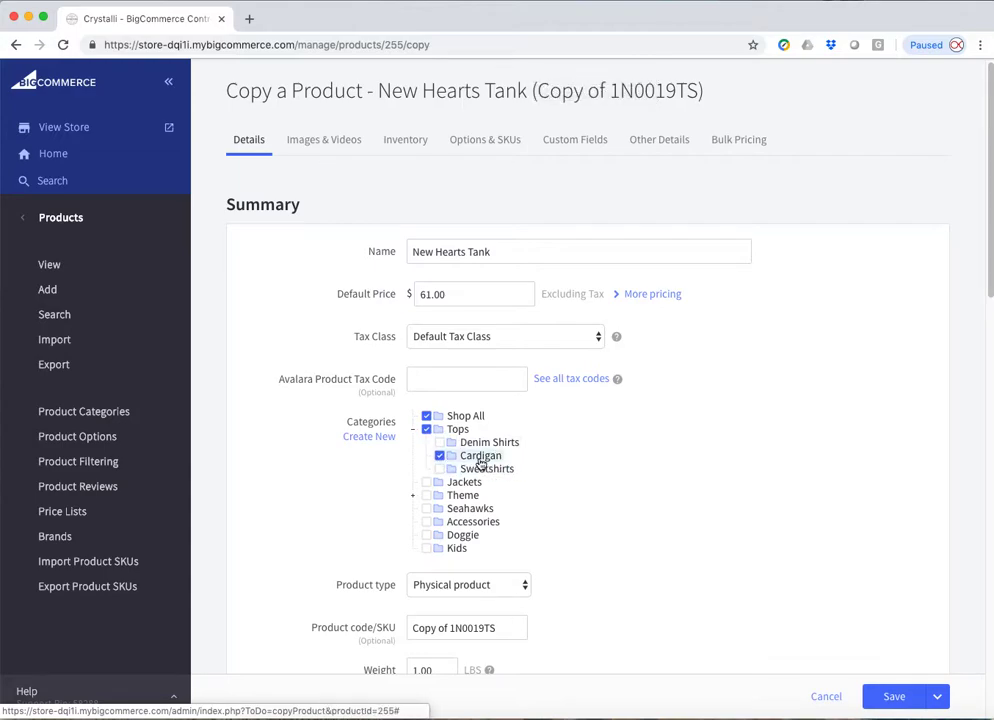
{"action": "left_click", "coordinate": [440, 456]}
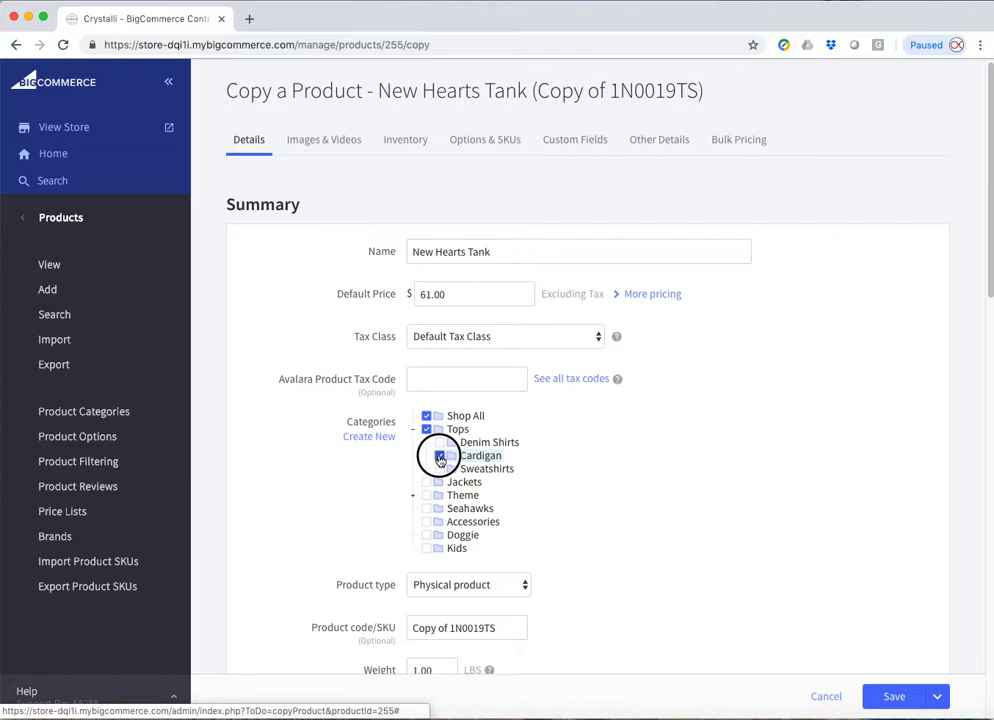
{"action": "scroll", "coordinate": [607, 532], "scroll_direction": "down", "scroll_amount": 3}
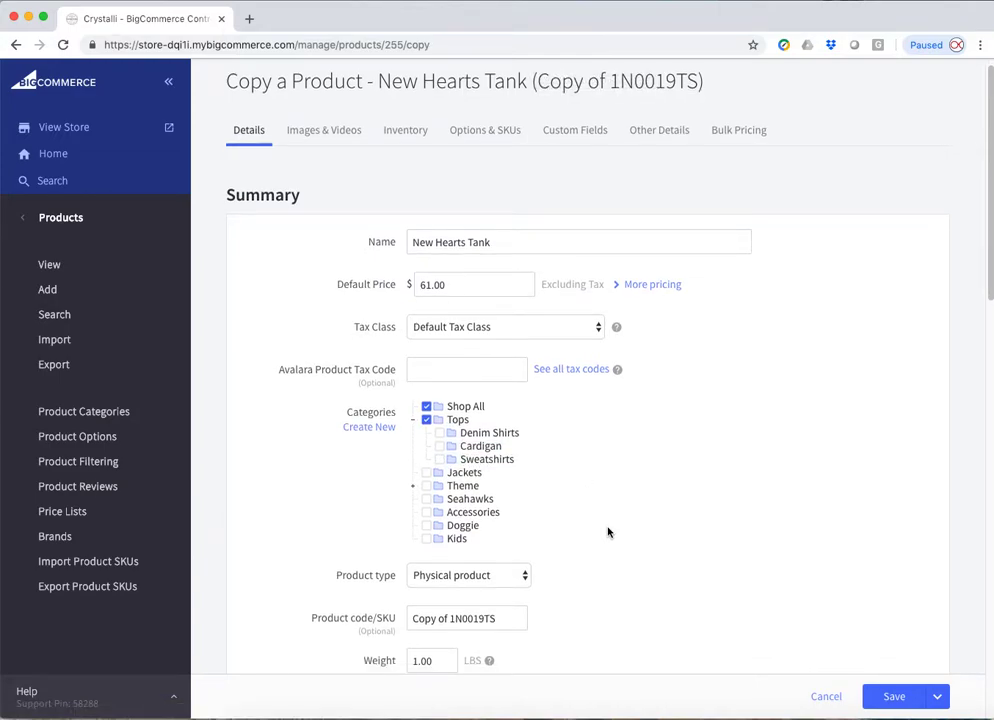
{"action": "scroll", "coordinate": [607, 532], "scroll_direction": "down", "scroll_amount": 1}
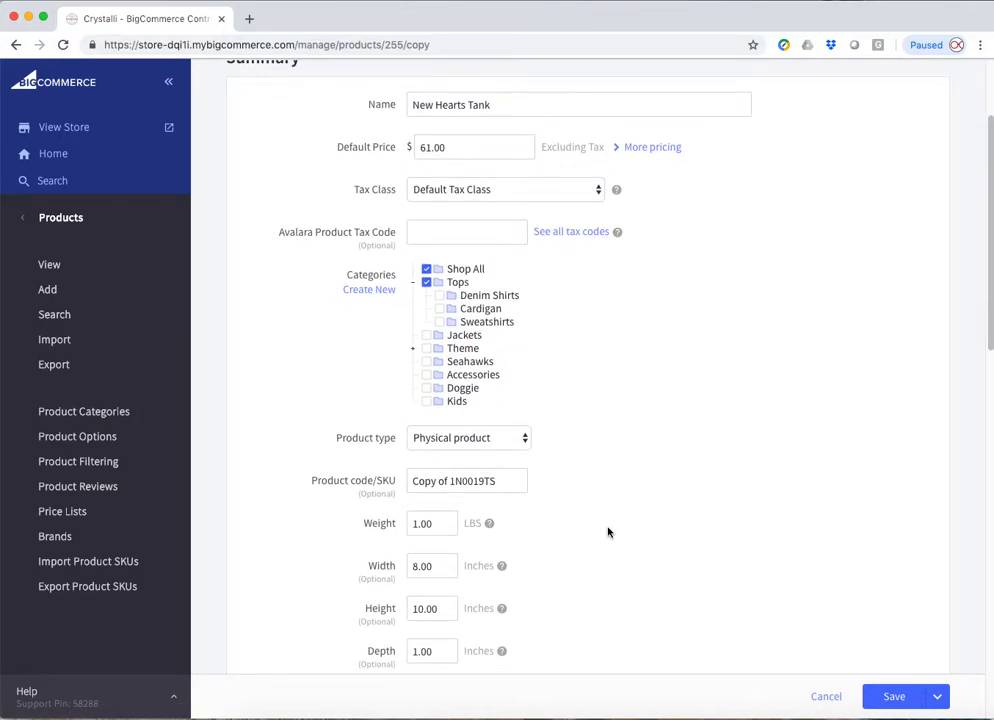
{"action": "left_click", "coordinate": [522, 437]}
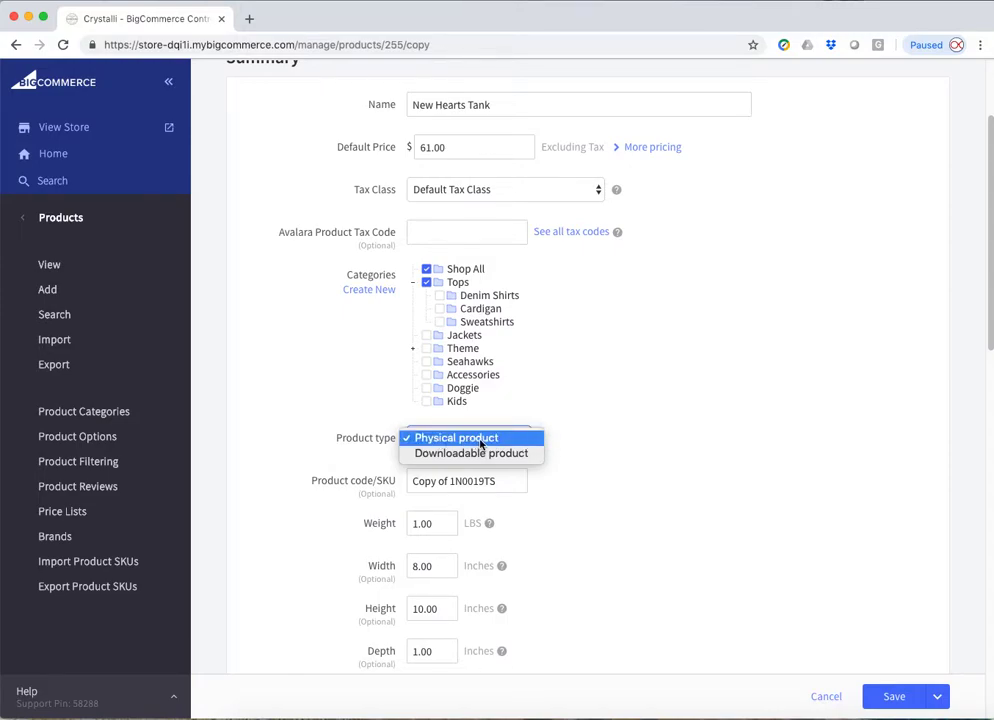
{"action": "left_click", "coordinate": [562, 451]}
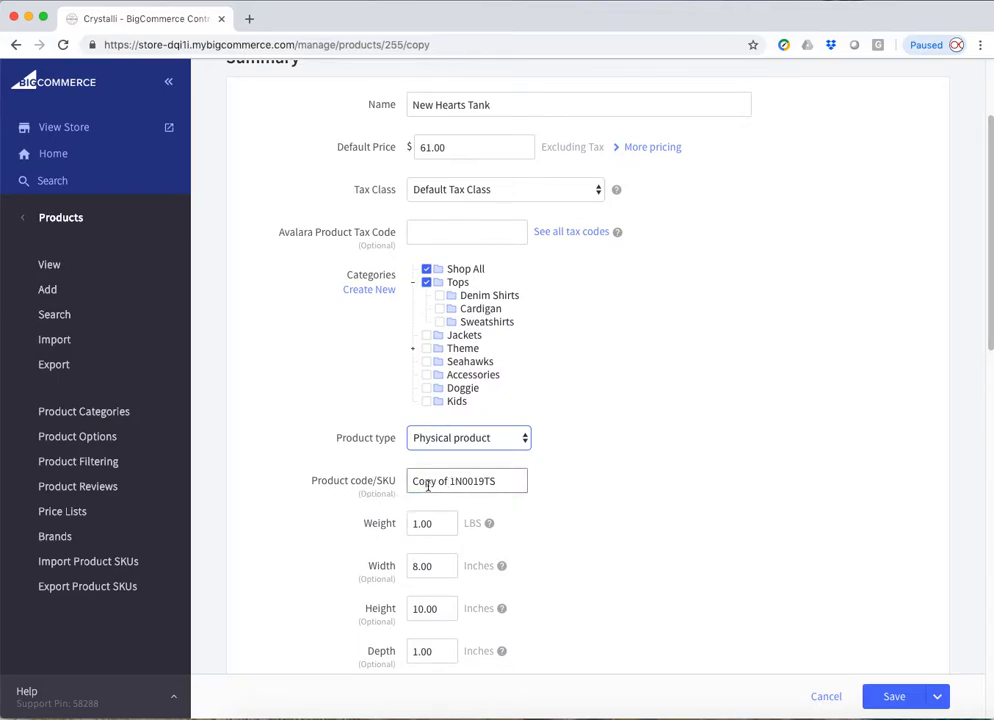
Replace the copied product's product code/SKU with TSNEWTANKSAMPLE.
{"action": "left_click", "coordinate": [502, 483]}
{"action": "left_click_drag", "start_coordinate": [450, 481], "coordinate": [348, 464]}
{"action": "key", "text": "BackSpace"}
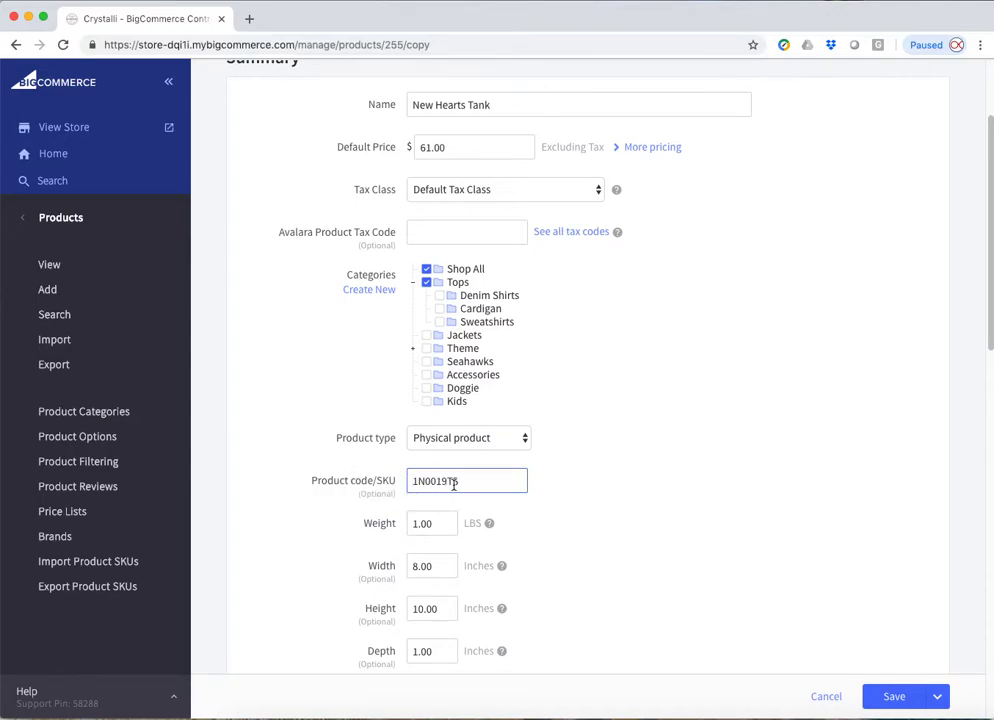
{"action": "left_click_drag", "start_coordinate": [436, 481], "coordinate": [447, 480]}
{"action": "type", "text": "45"}
{"action": "type", "text": "NEWTANK"}
{"action": "left_click_drag", "start_coordinate": [448, 481], "coordinate": [372, 487]}
{"action": "key", "text": "BackSpace"}
{"action": "type", "text": "SAMPEL"}
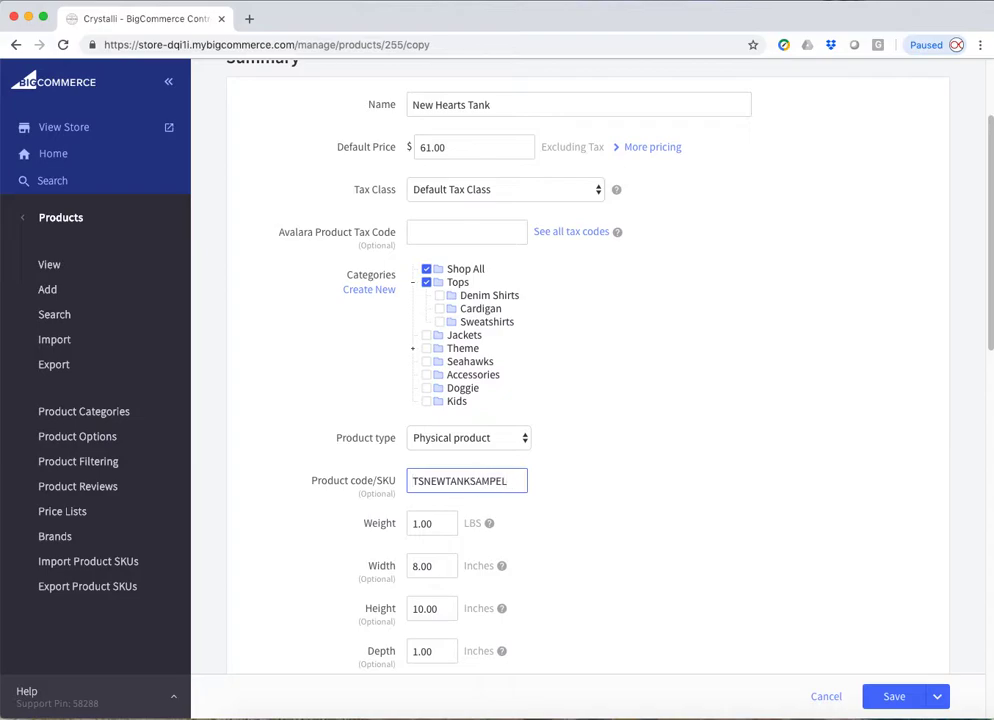
{"action": "key", "text": "BackSpace"}
{"action": "key", "text": "BackSpace"}
{"action": "scroll", "coordinate": [602, 558], "scroll_direction": "down", "scroll_amount": 3}
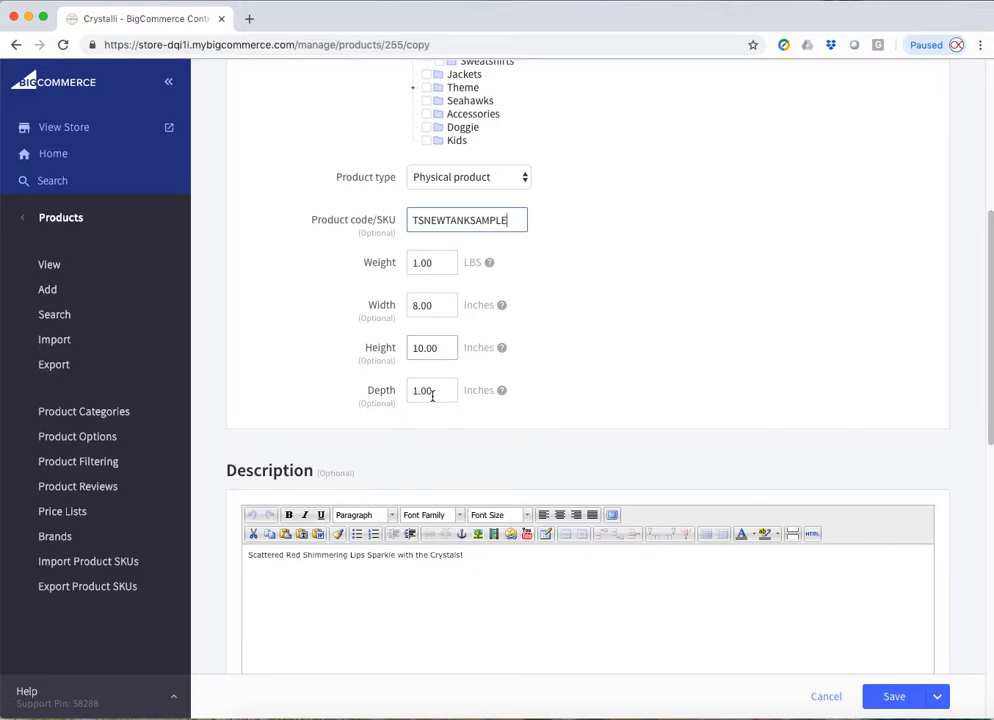
{"action": "scroll", "coordinate": [686, 391], "scroll_direction": "down", "scroll_amount": 3}
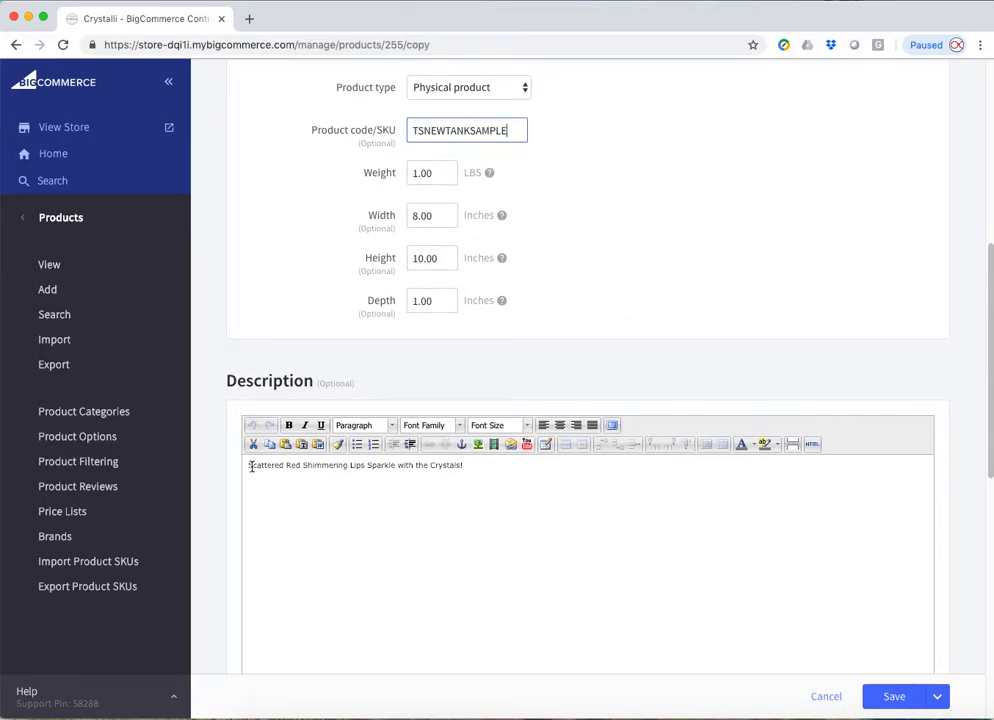
{"action": "left_click_drag", "start_coordinate": [249, 465], "coordinate": [468, 464]}
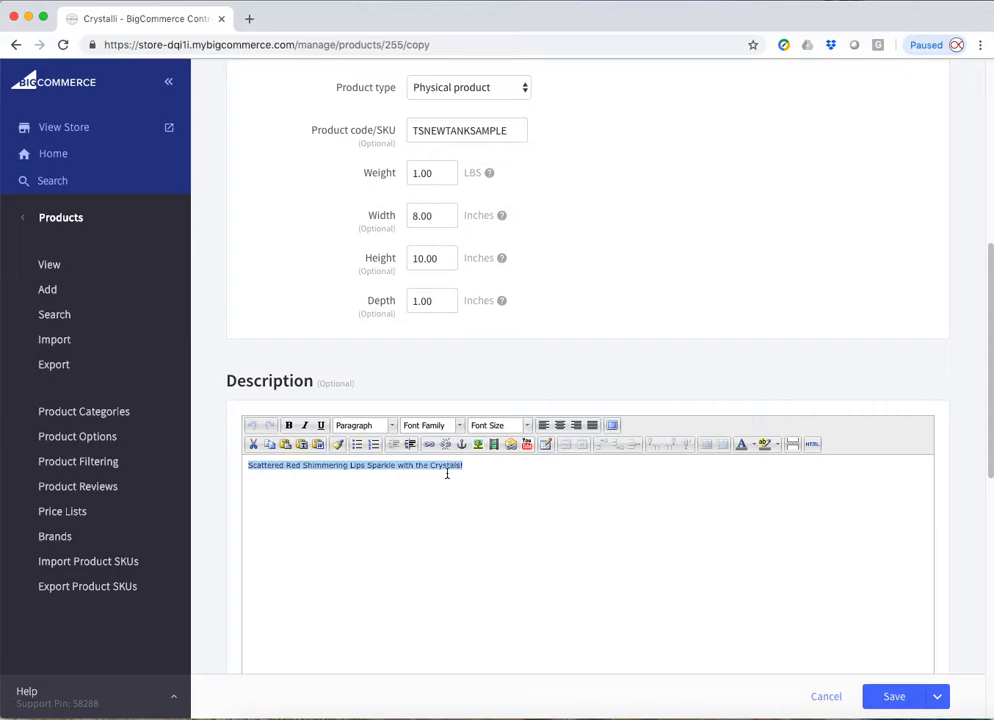
{"action": "scroll", "coordinate": [494, 495], "scroll_direction": "up", "scroll_amount": 5}
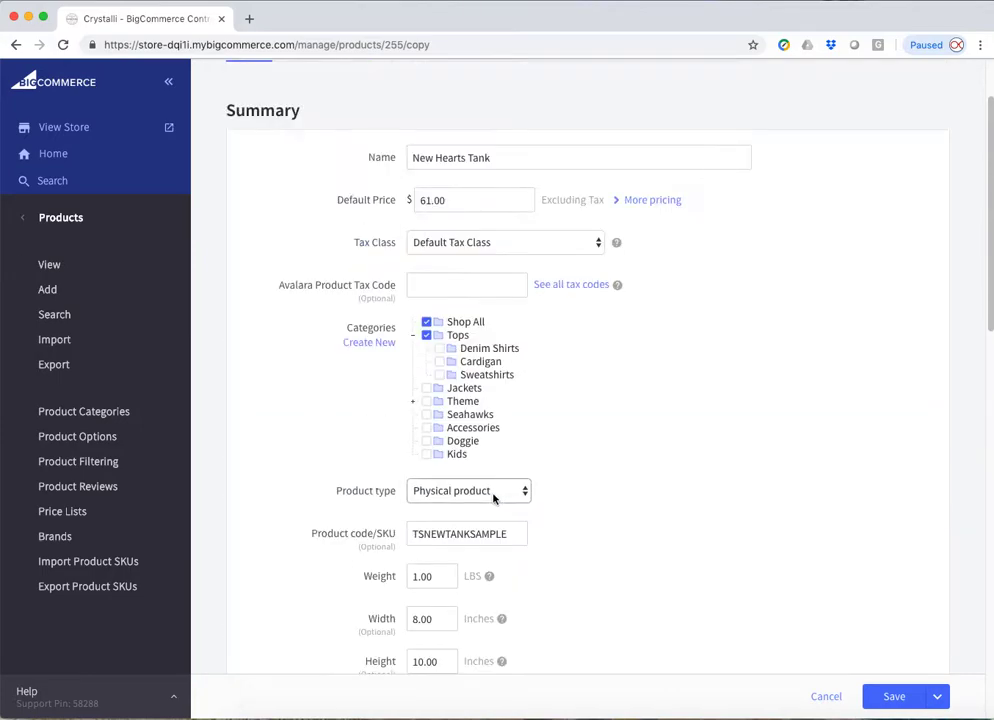
Replace the first "Lips" with "Hearts" in the copied product's description so it begins "Scattered Hearts Shimmering".
{"action": "scroll", "coordinate": [590, 362], "scroll_direction": "down", "scroll_amount": 4}
{"action": "scroll", "coordinate": [618, 445], "scroll_direction": "down", "scroll_amount": 2}
{"action": "left_click", "coordinate": [265, 428]}
{"action": "left_click", "coordinate": [297, 424]}
{"action": "double_click", "coordinate": [297, 424]}
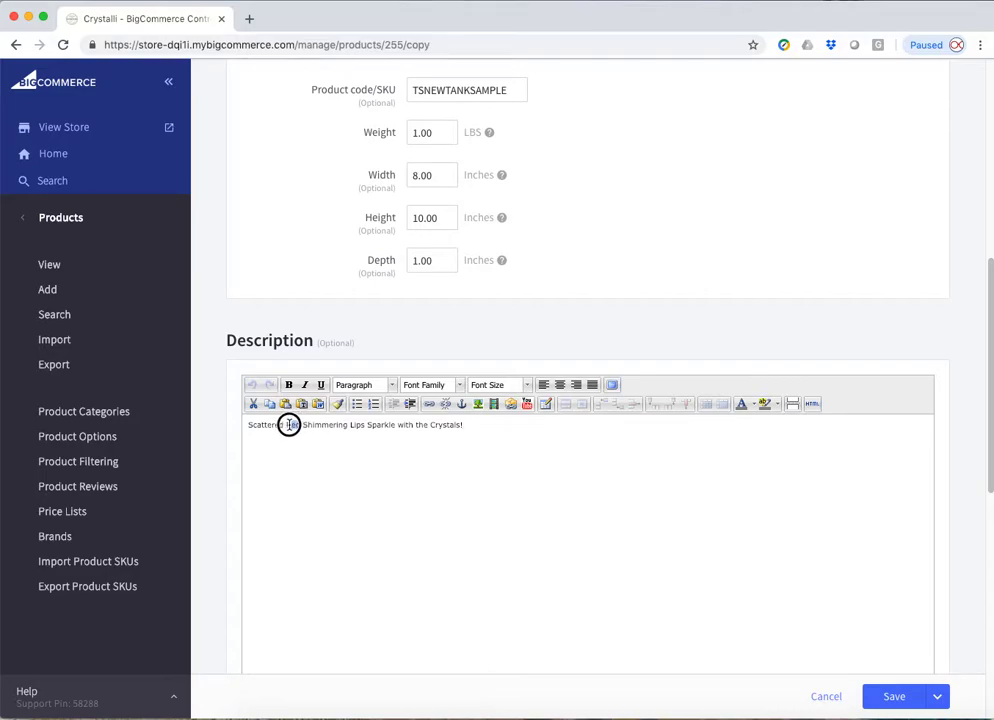
{"action": "type", "text": "Hear"}
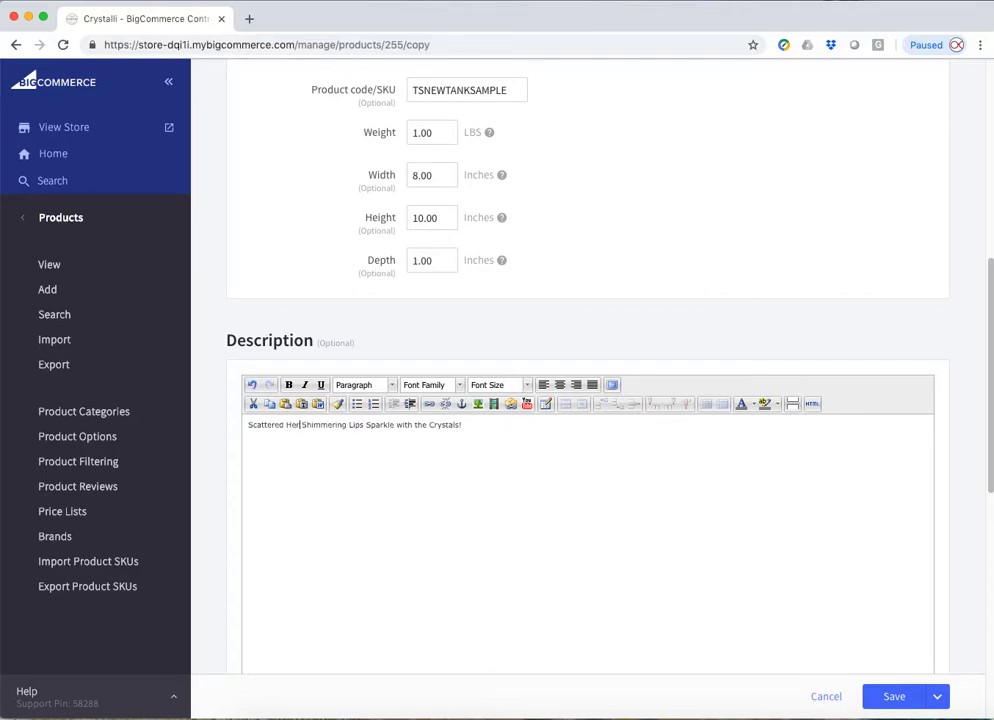
{"action": "type", "text": "ts"}
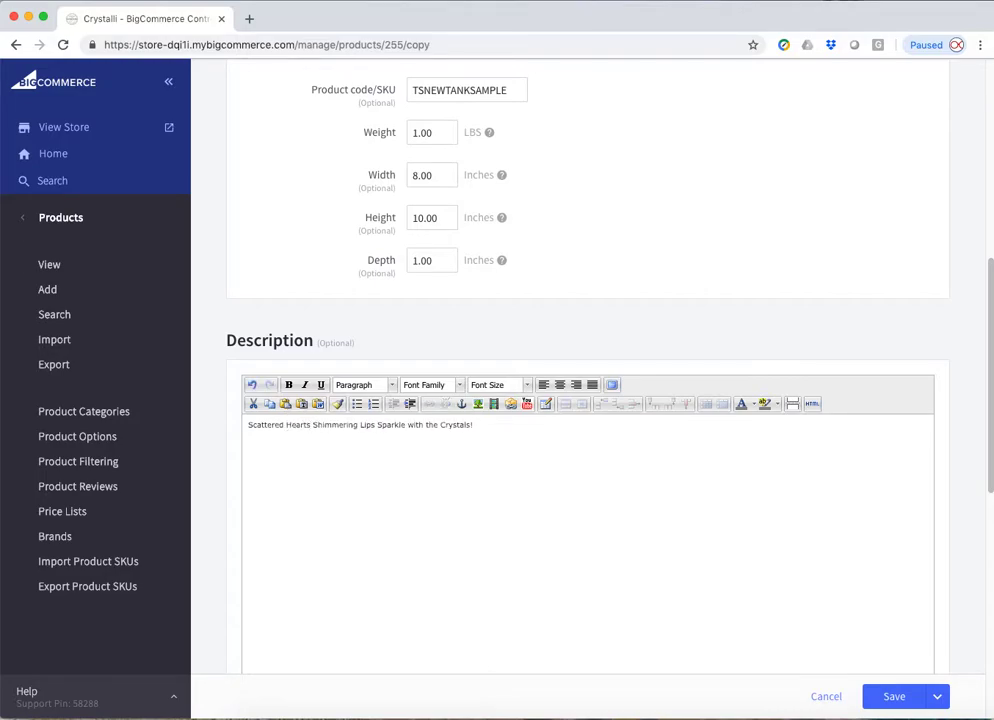
Remove the remaining word "Lips" before "Sparkle" in the copied product's description.
{"action": "left_click", "coordinate": [378, 425]}
{"action": "key", "text": "BackSpace"}
{"action": "key", "text": "BackSpace"}
{"action": "key", "text": "BackSpace"}
{"action": "key", "text": "BackSpace"}
{"action": "key", "text": "BackSpace"}
{"action": "scroll", "coordinate": [792, 566], "scroll_direction": "down", "scroll_amount": 5}
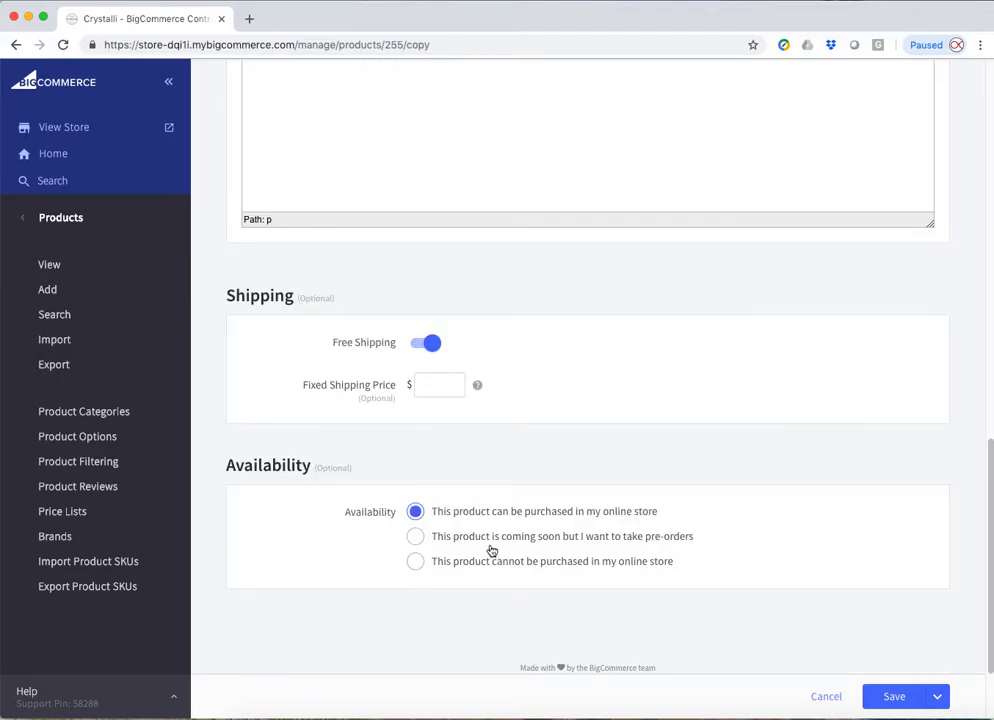
Delete the existing tank image carried over to the copied product, confirming its permanent removal.
{"action": "scroll", "coordinate": [777, 455], "scroll_direction": "up", "scroll_amount": 15}
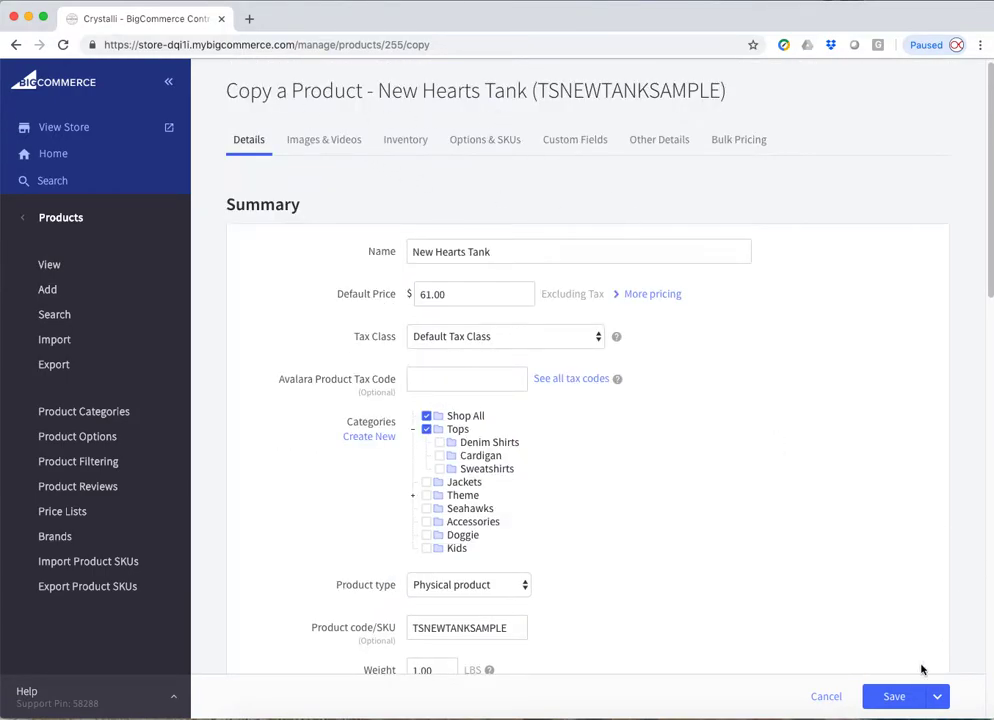
{"action": "left_click", "coordinate": [310, 144]}
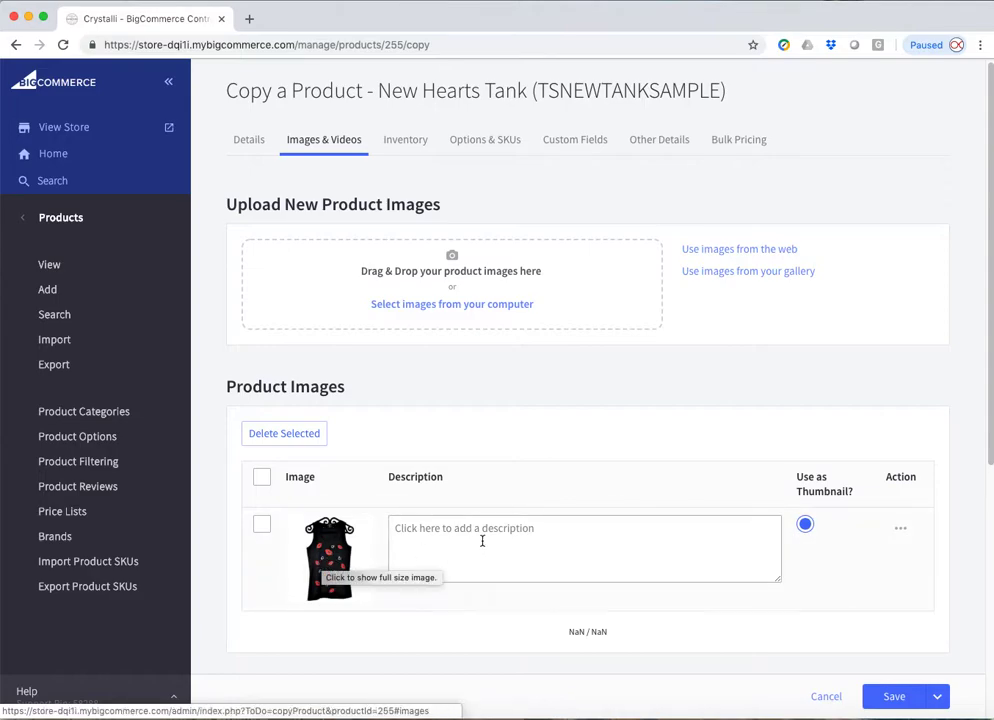
{"action": "left_click", "coordinate": [264, 526]}
{"action": "left_click", "coordinate": [298, 438]}
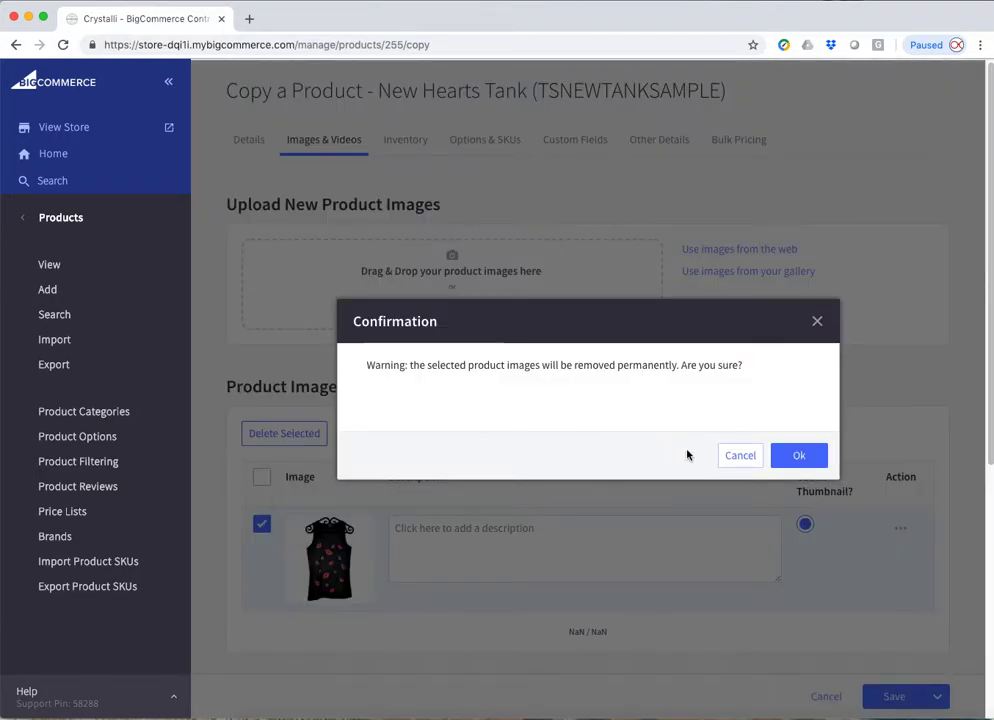
{"action": "left_click", "coordinate": [793, 452]}
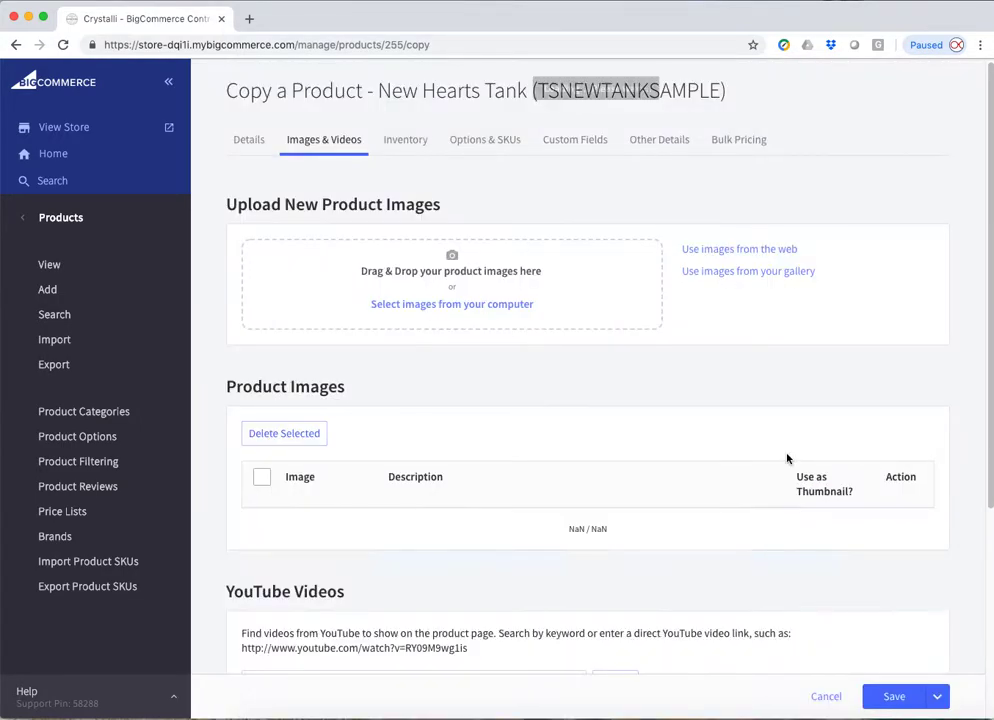
Upload The_Lord_Is_My_Shepherd.jpg from the Desktop as a product image.
{"action": "left_click", "coordinate": [433, 309]}
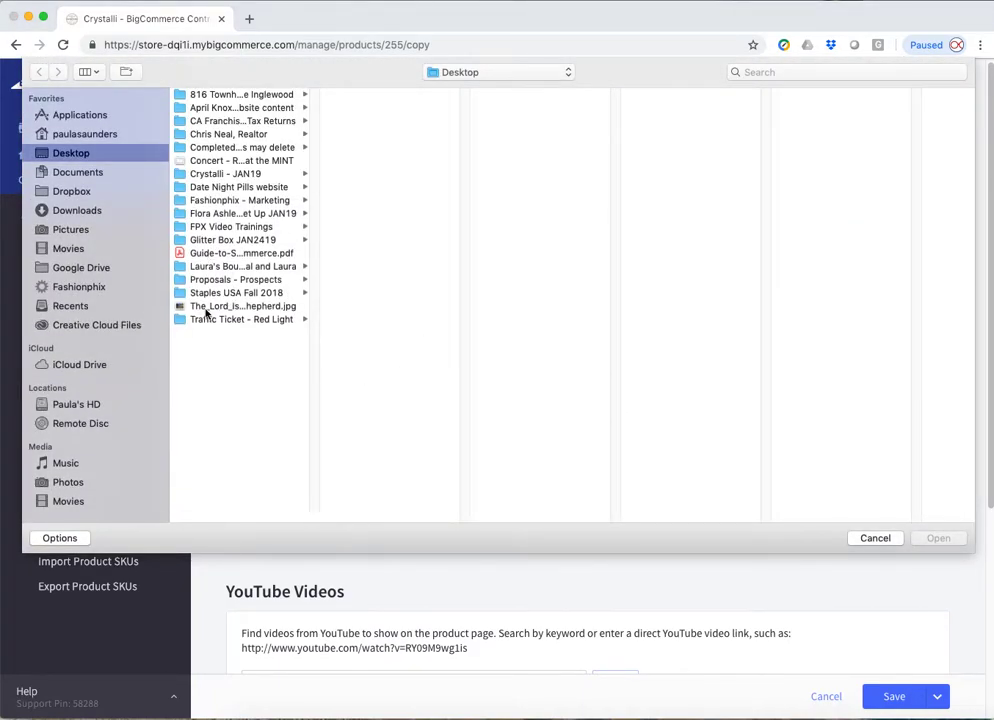
{"action": "left_click", "coordinate": [210, 306]}
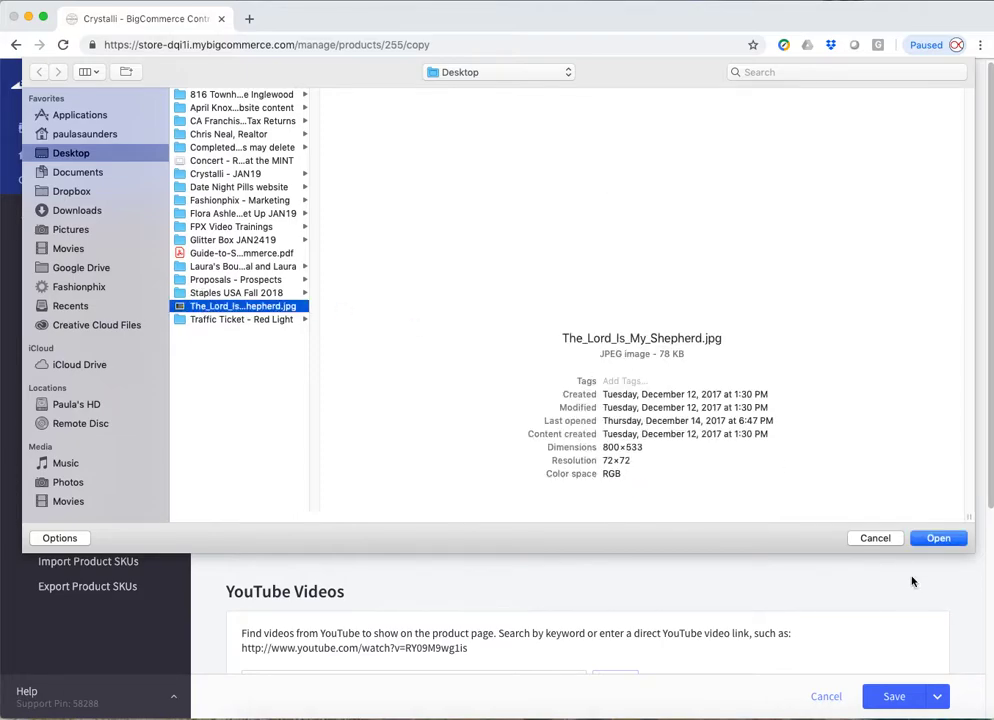
{"action": "left_click", "coordinate": [928, 538]}
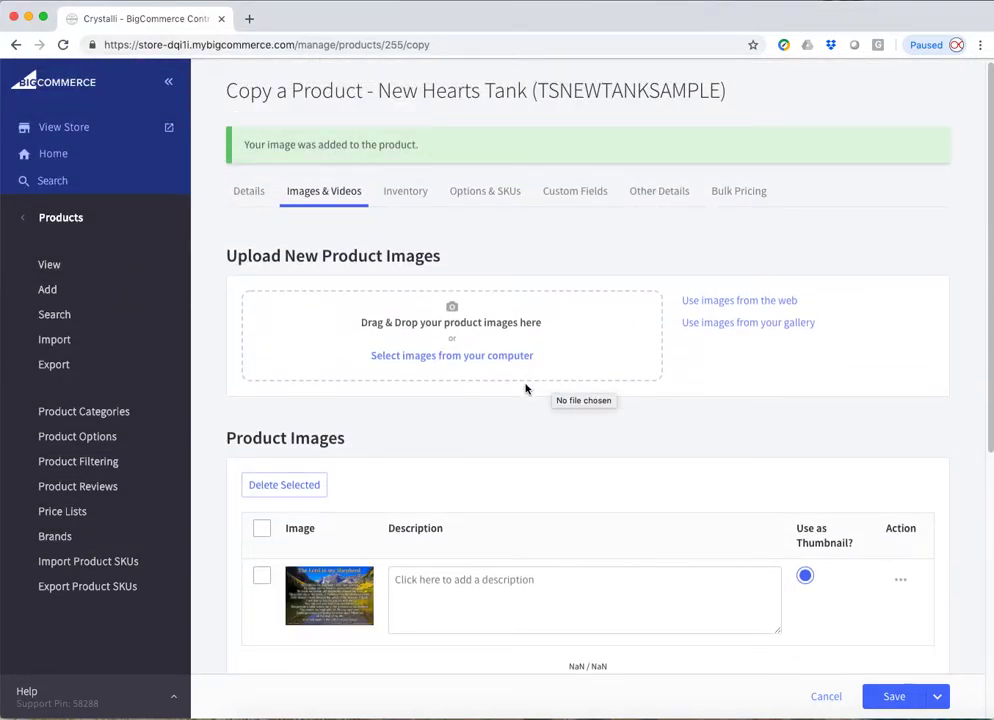
{"action": "scroll", "coordinate": [747, 566], "scroll_direction": "down", "scroll_amount": 3}
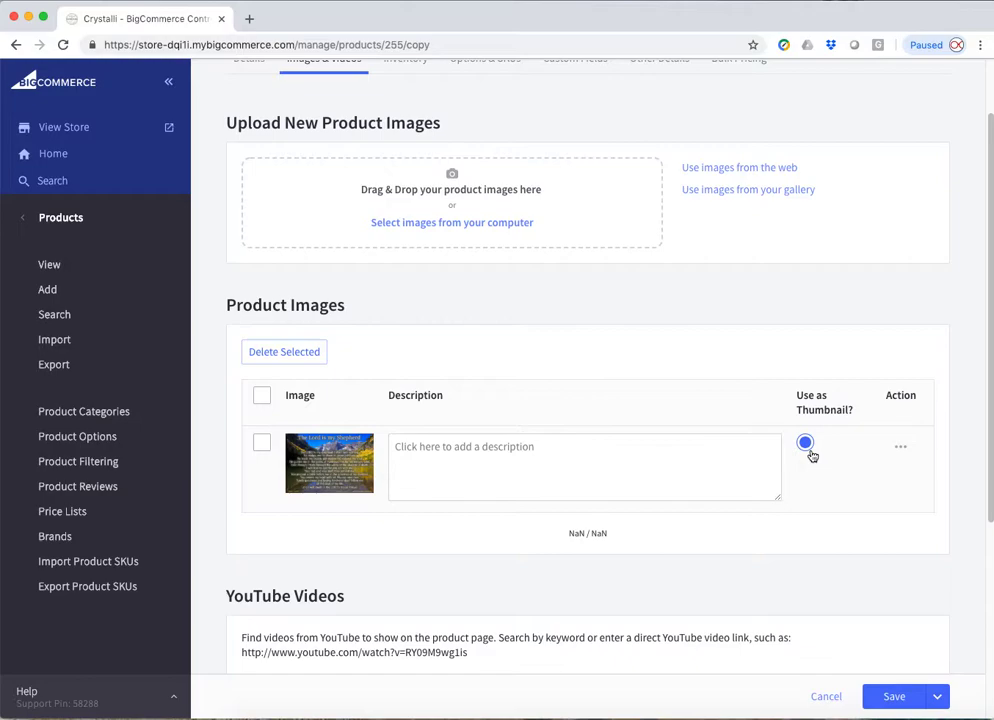
Upload 8513 Tops, 8512 Pants.png, 8523.png and 167364.JPG from the Homepage images JAN2019 folder as additional product images.
{"action": "left_click", "coordinate": [483, 226]}
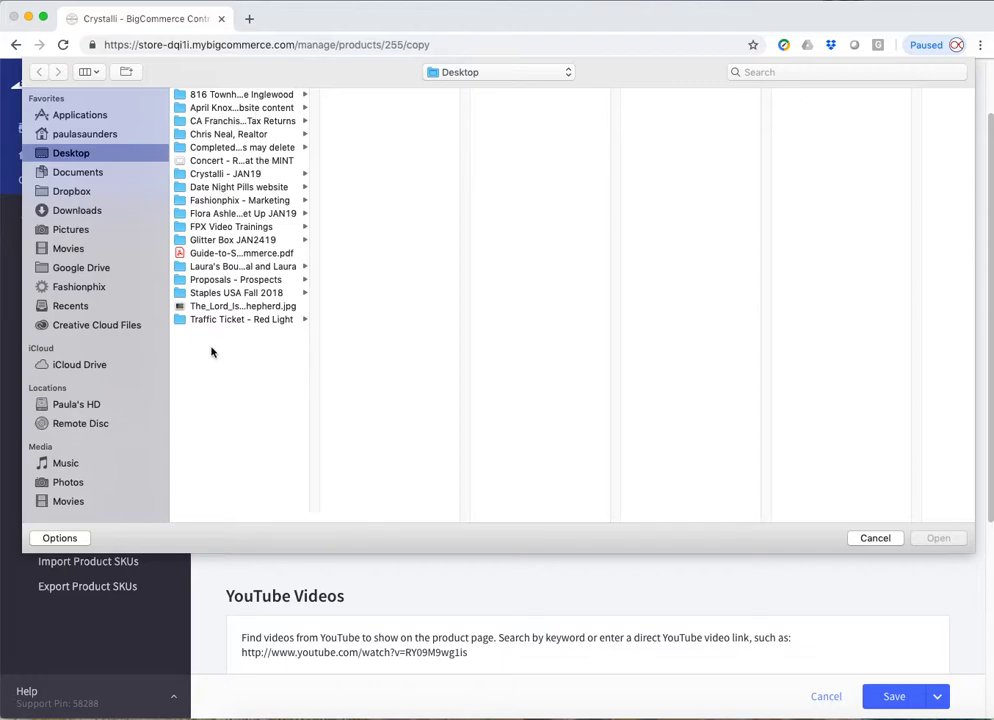
{"action": "left_click", "coordinate": [218, 215]}
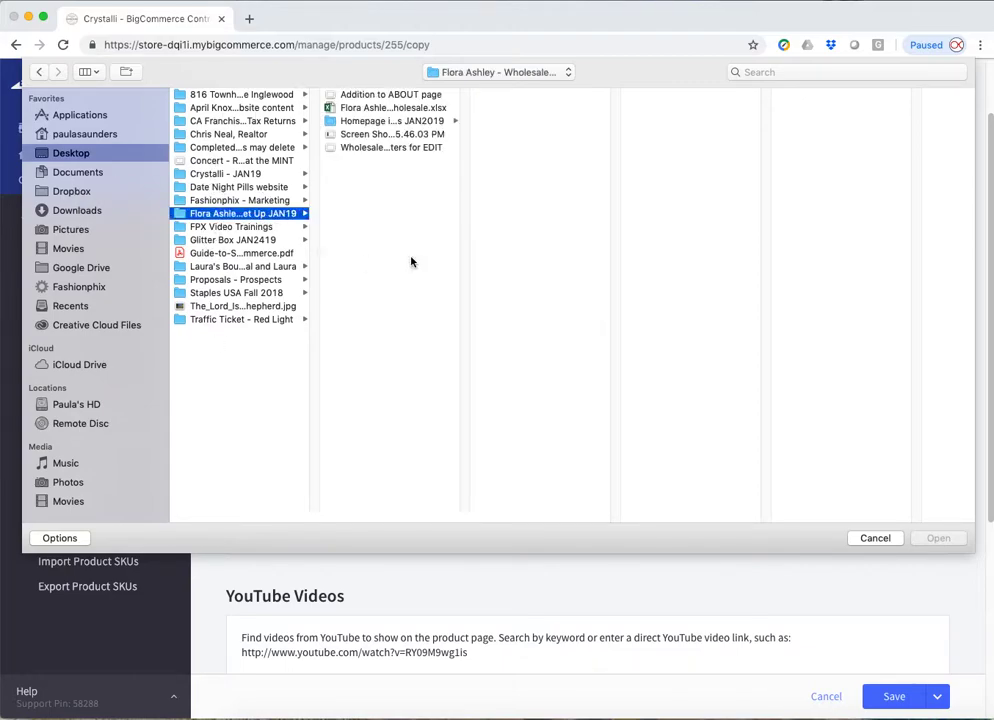
{"action": "left_click", "coordinate": [362, 122]}
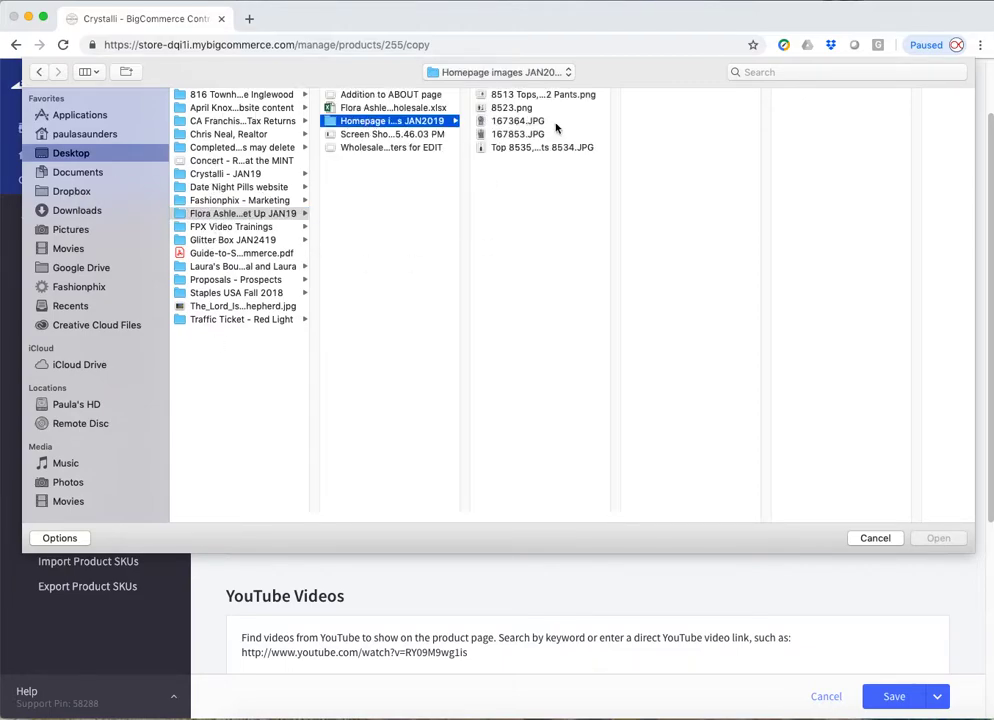
{"action": "left_click", "coordinate": [502, 94]}
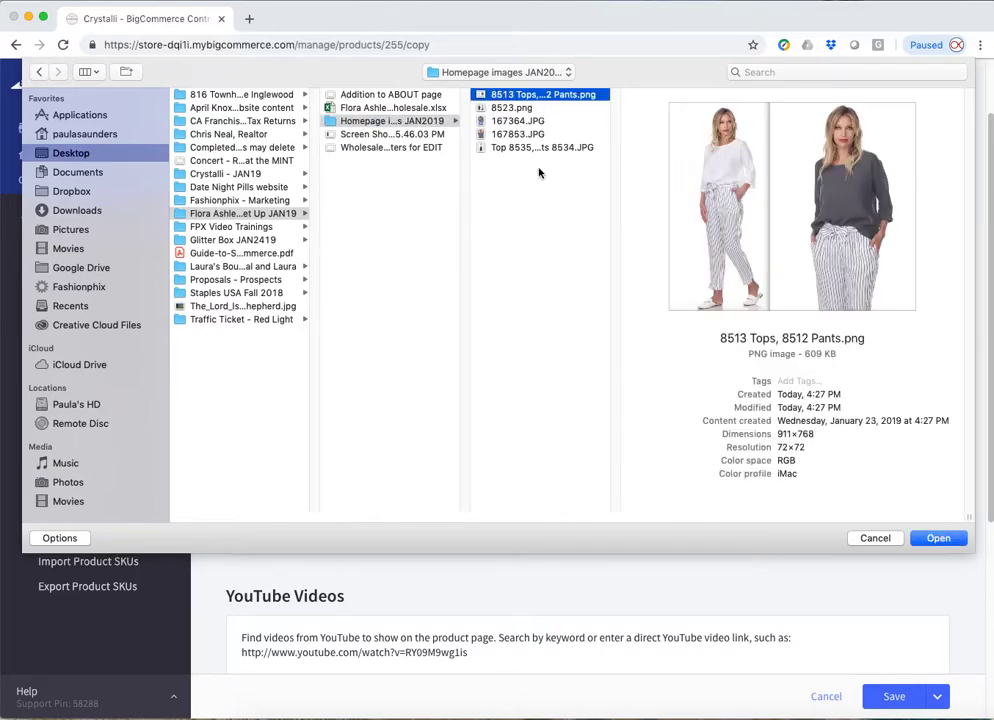
{"action": "left_click", "coordinate": [506, 121], "text": "shift"}
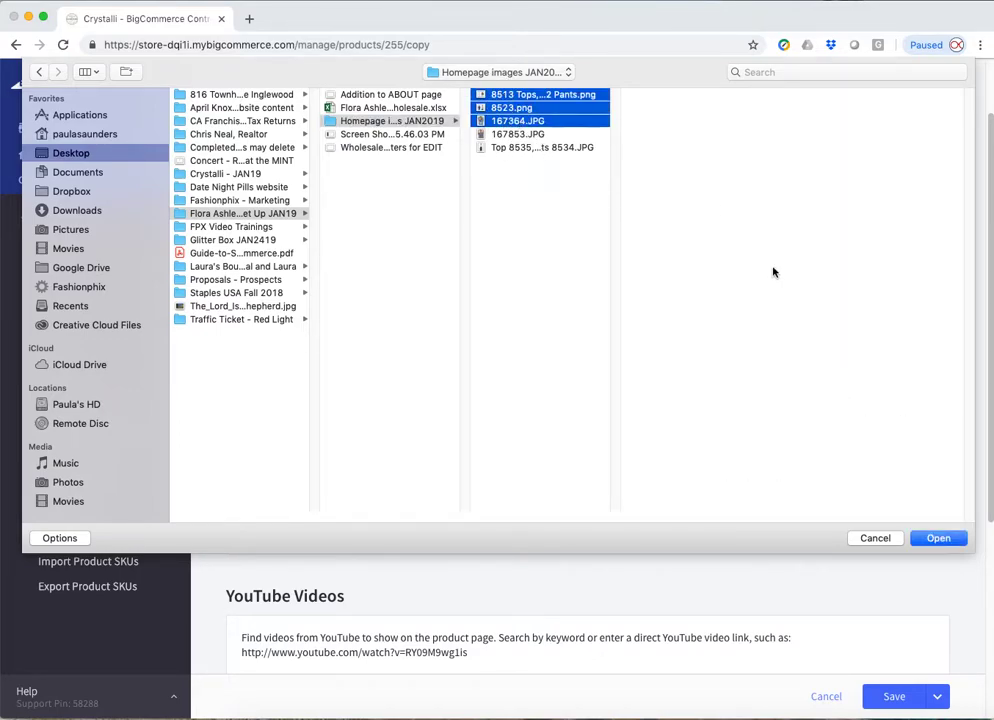
{"action": "left_click", "coordinate": [917, 541]}
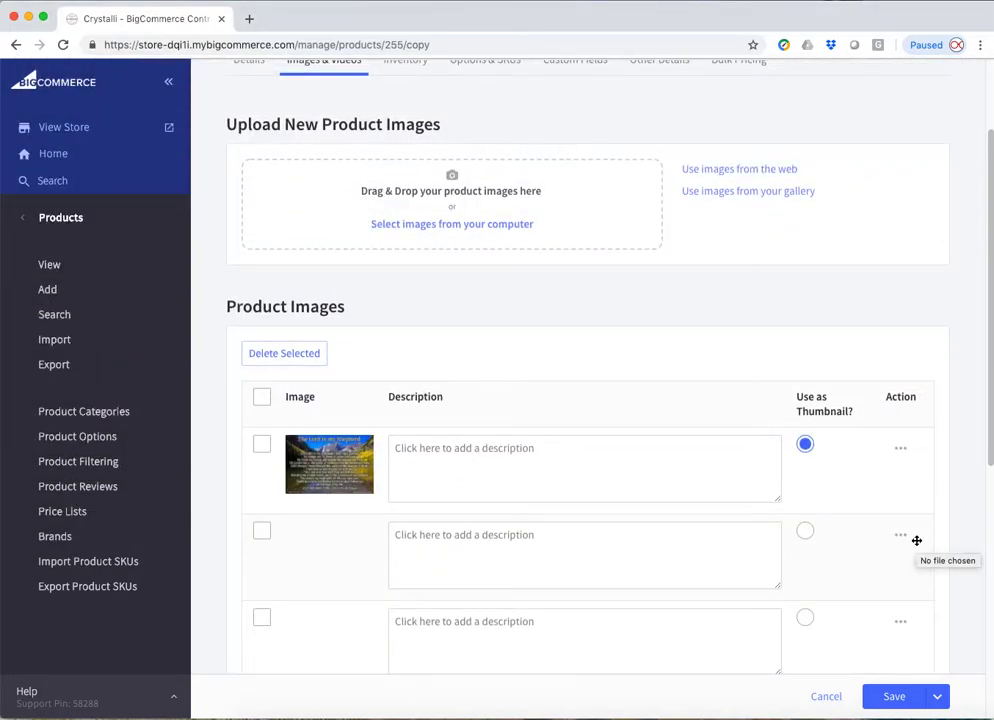
{"action": "scroll", "coordinate": [740, 470], "scroll_direction": "down", "scroll_amount": 5}
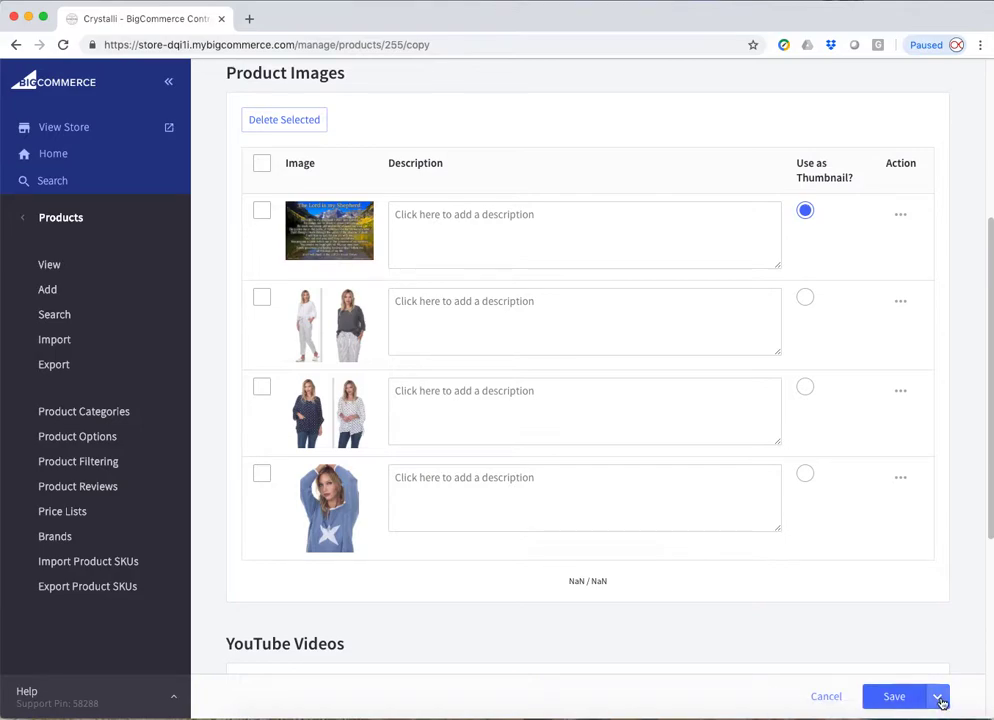
Try tracking inventory for the product with a current stock level of 32 and low stock level of 2, and revert to no tracking.
{"action": "scroll", "coordinate": [884, 578], "scroll_direction": "up", "scroll_amount": 5}
{"action": "left_click", "coordinate": [415, 140]}
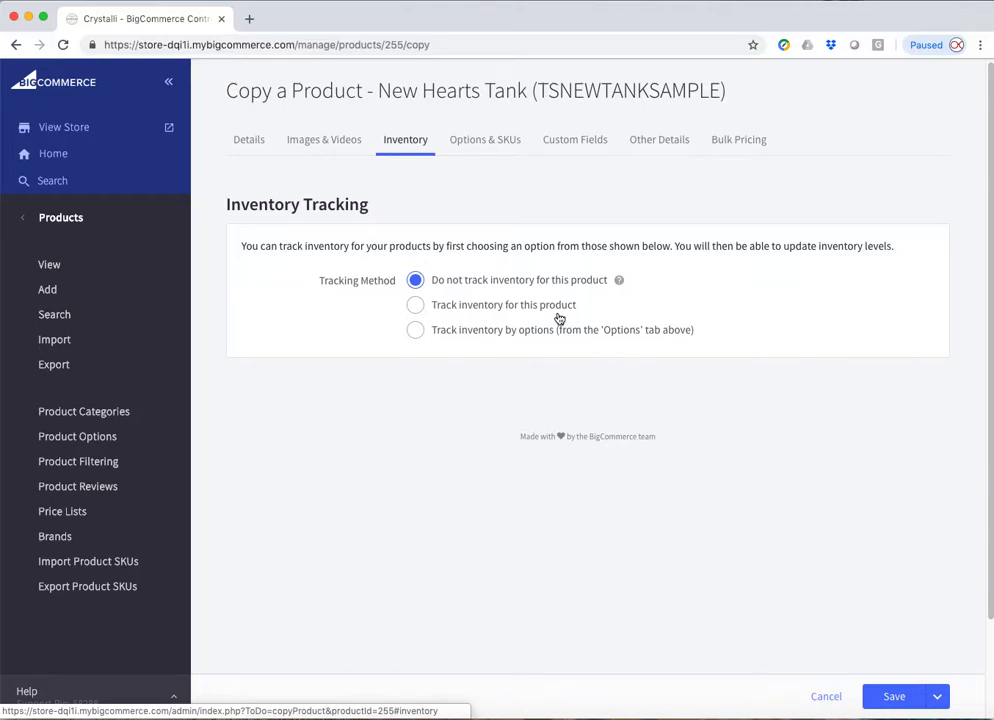
{"action": "left_click", "coordinate": [416, 308]}
{"action": "left_click", "coordinate": [575, 339]}
{"action": "key", "text": "BackSpace"}
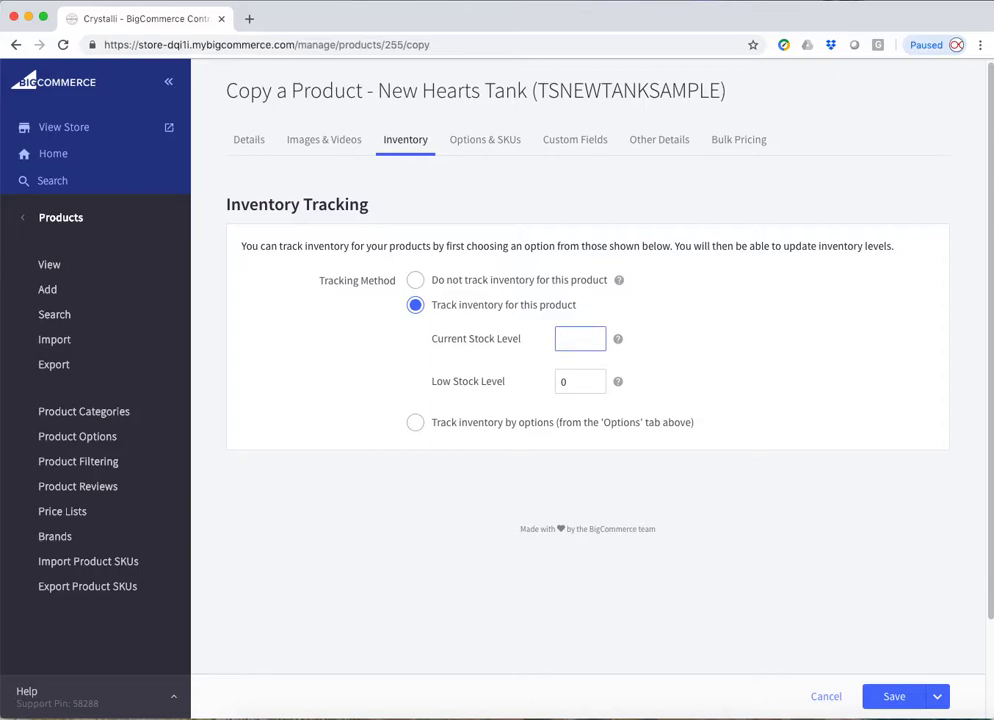
{"action": "type", "text": "32"}
{"action": "left_click", "coordinate": [581, 381]}
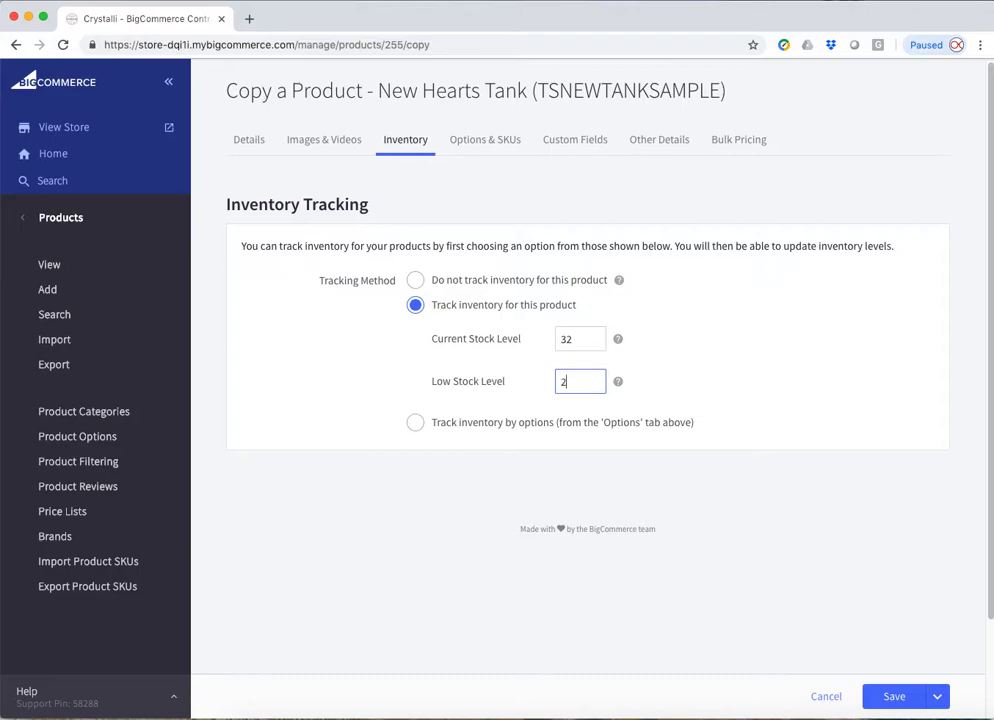
{"action": "left_click", "coordinate": [701, 390]}
{"action": "left_click", "coordinate": [428, 285]}
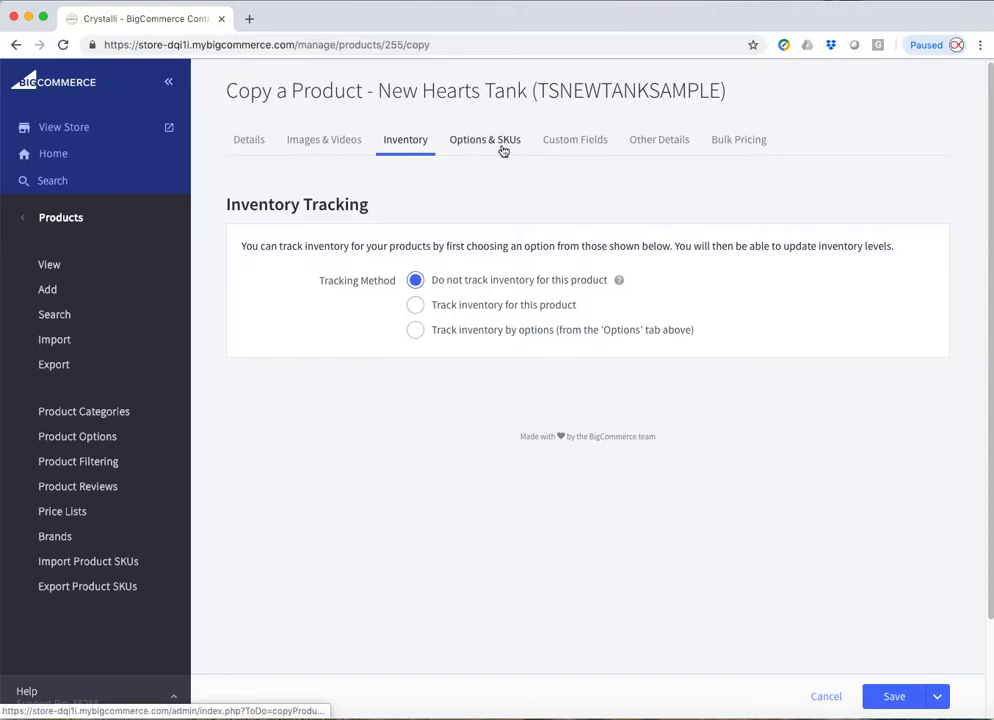
Set the product's sort order to 1 in its other details and save the copied product.
{"action": "left_click", "coordinate": [663, 146]}
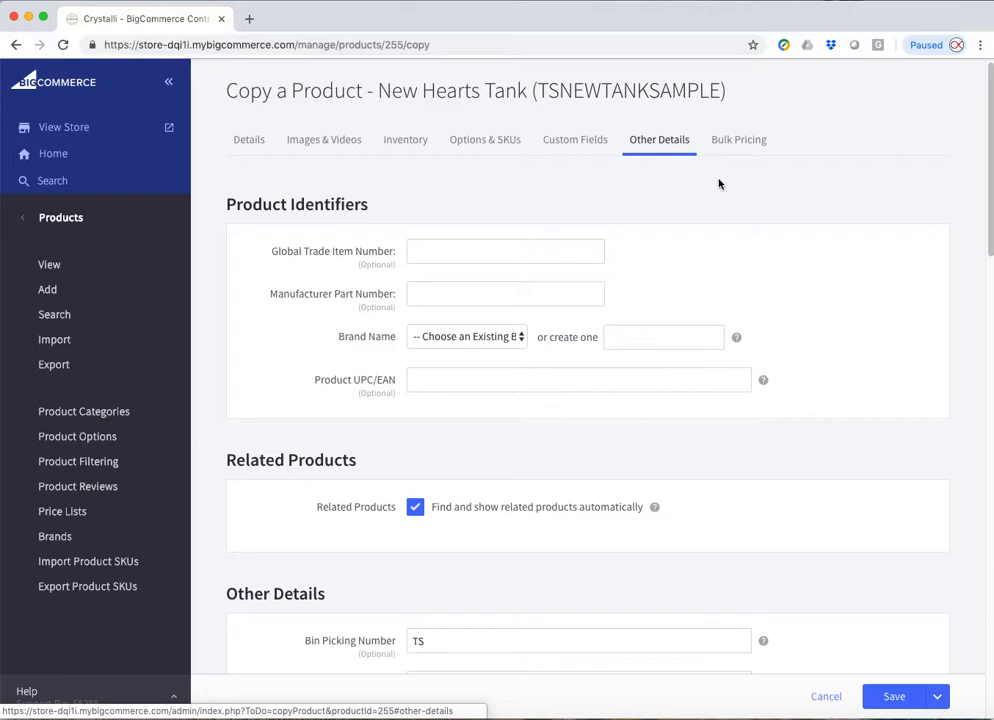
{"action": "scroll", "coordinate": [714, 193], "scroll_direction": "down", "scroll_amount": 2}
{"action": "scroll", "coordinate": [716, 192], "scroll_direction": "down", "scroll_amount": 5}
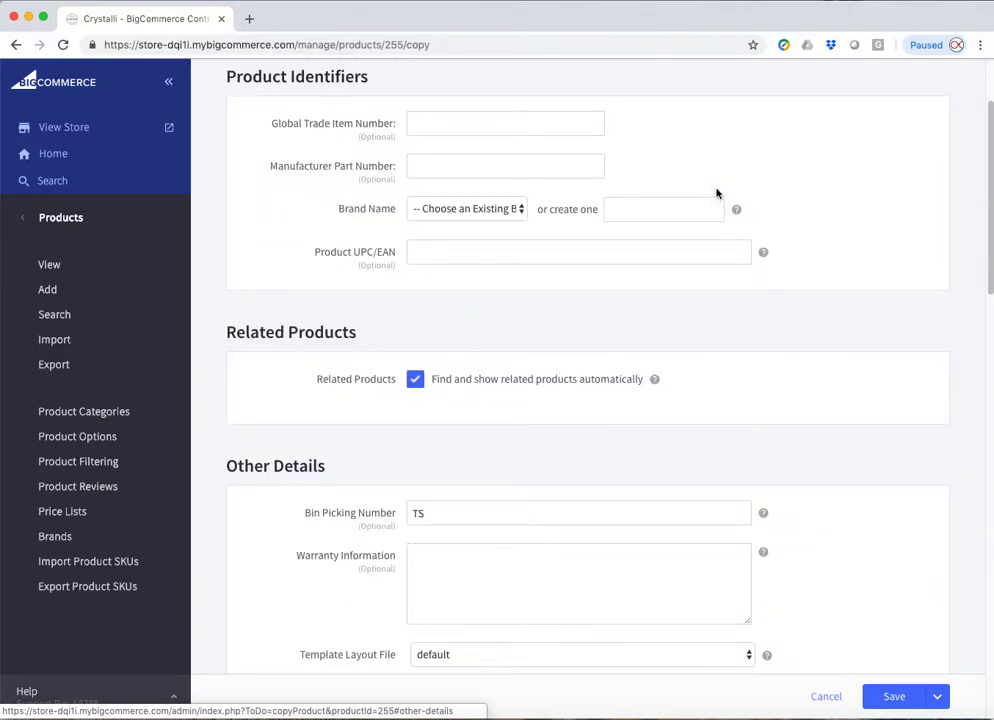
{"action": "scroll", "coordinate": [738, 301], "scroll_direction": "down", "scroll_amount": 1}
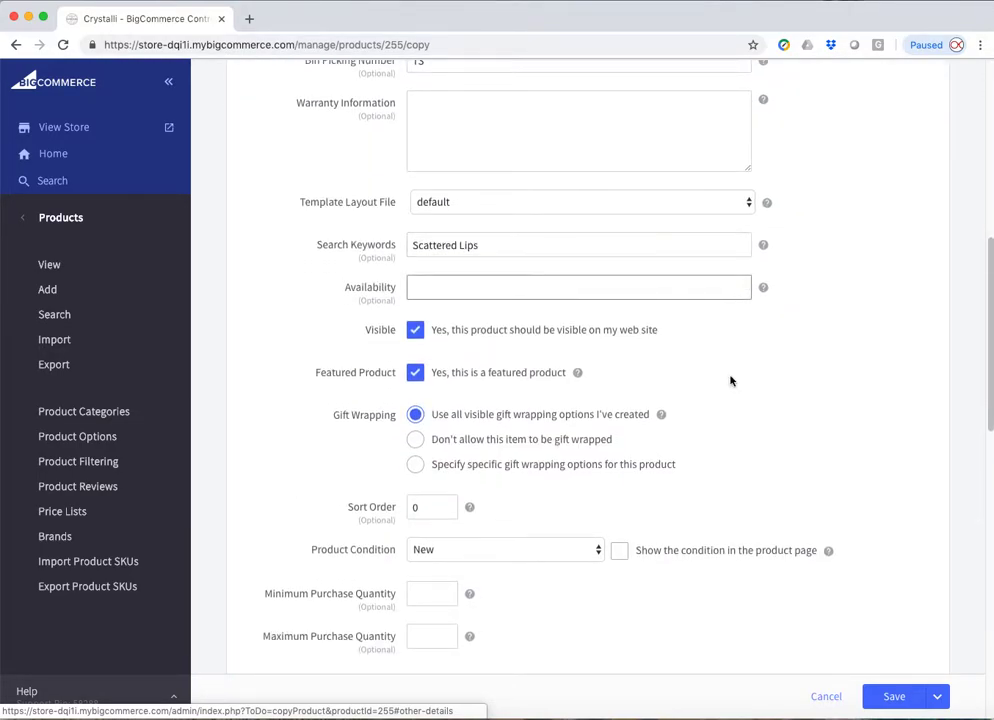
{"action": "left_click", "coordinate": [431, 507]}
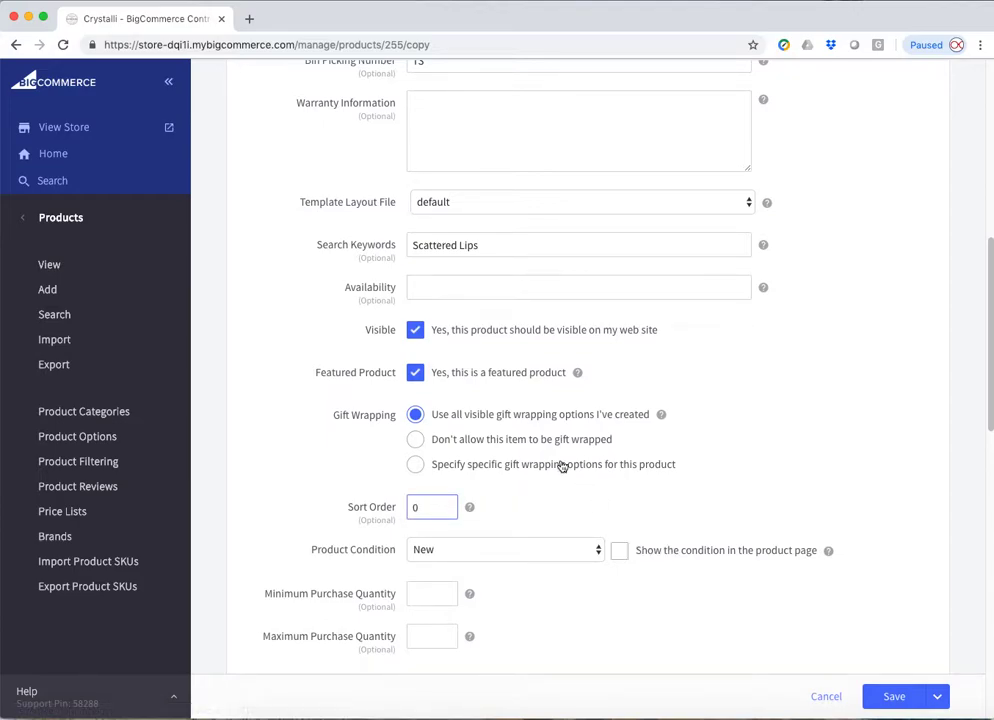
{"action": "key", "text": "BackSpace"}
{"action": "type", "text": "1"}
{"action": "left_click", "coordinate": [888, 543]}
{"action": "left_click", "coordinate": [937, 706]}
{"action": "left_click", "coordinate": [905, 597]}
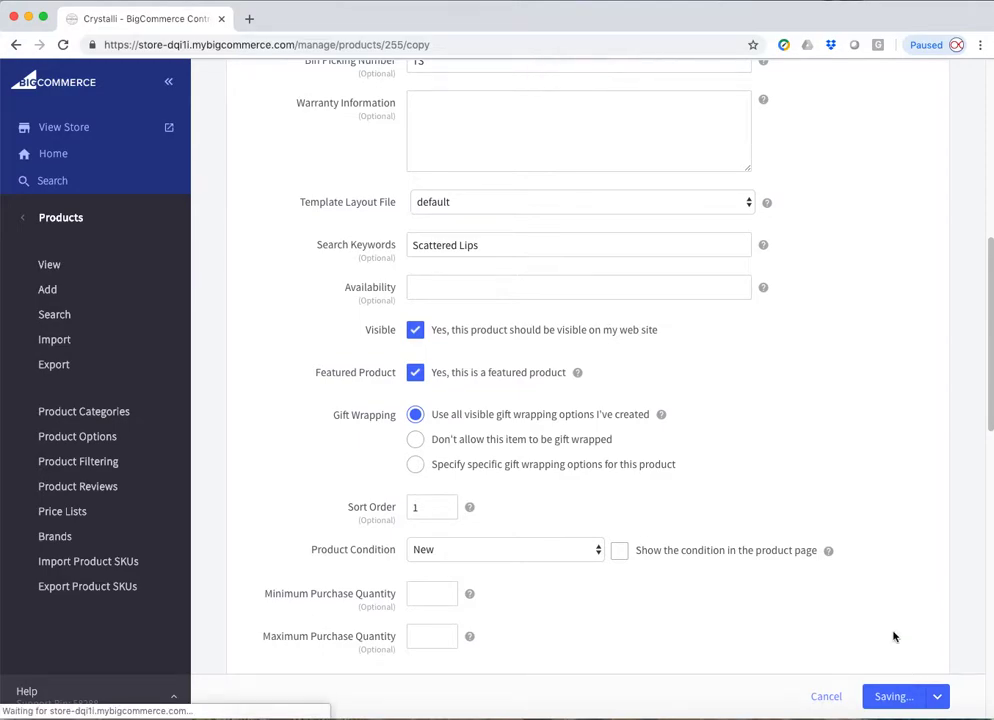